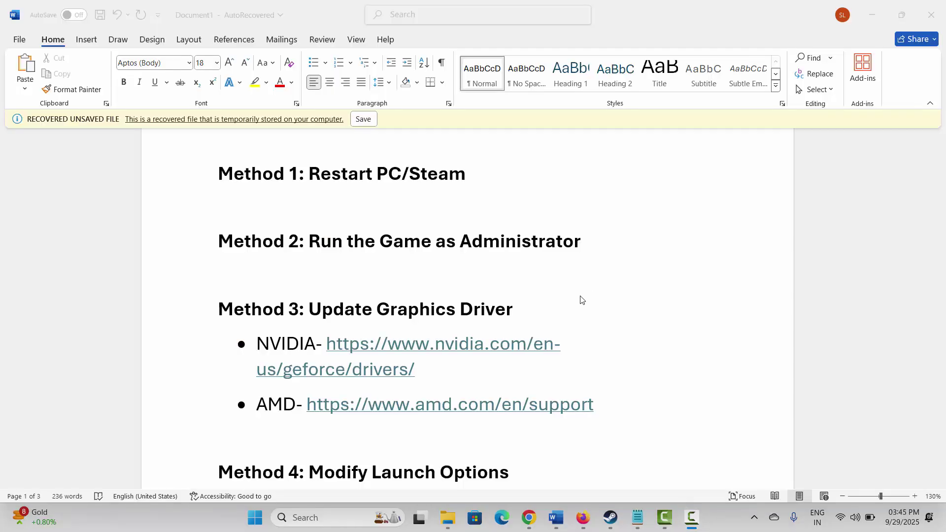
Select the Method 1: Restart PC/Steam heading in Word, then bring Steam's library forward
{"action": "left_click", "coordinate": [192, 179]}
{"action": "left_click", "coordinate": [186, 181]}
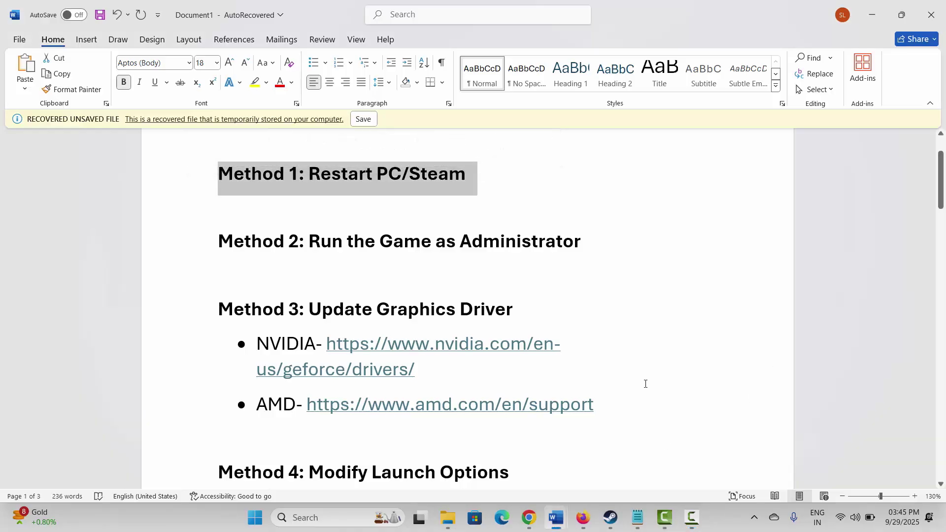
{"action": "left_click", "coordinate": [611, 517]}
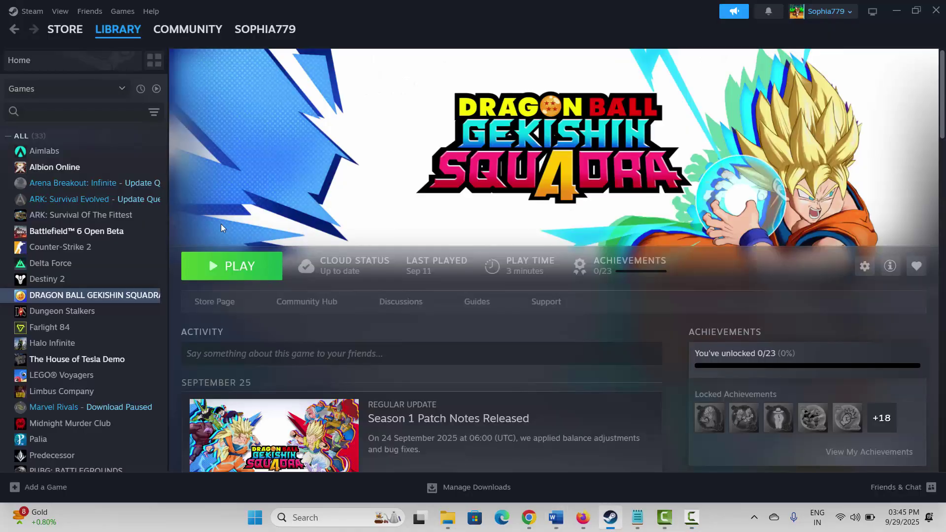
{"action": "left_click", "coordinate": [30, 13]}
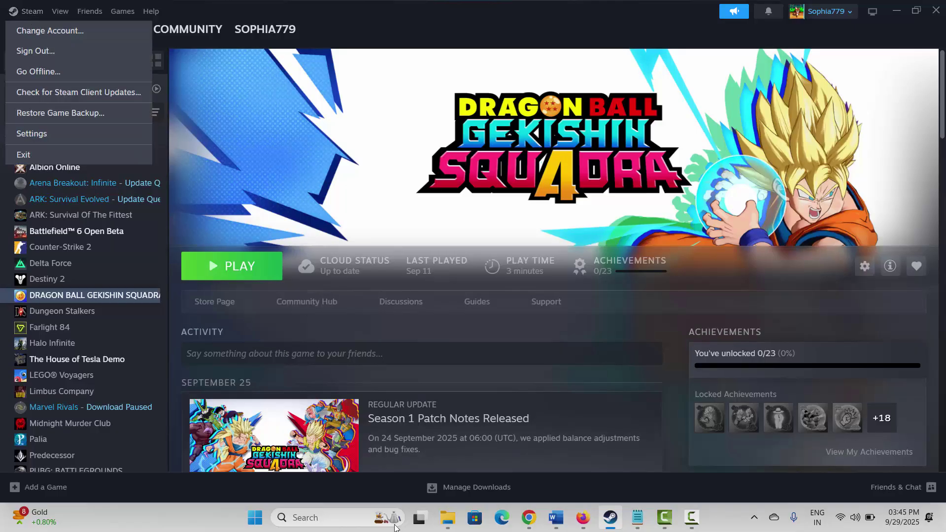
{"action": "left_click", "coordinate": [254, 518]}
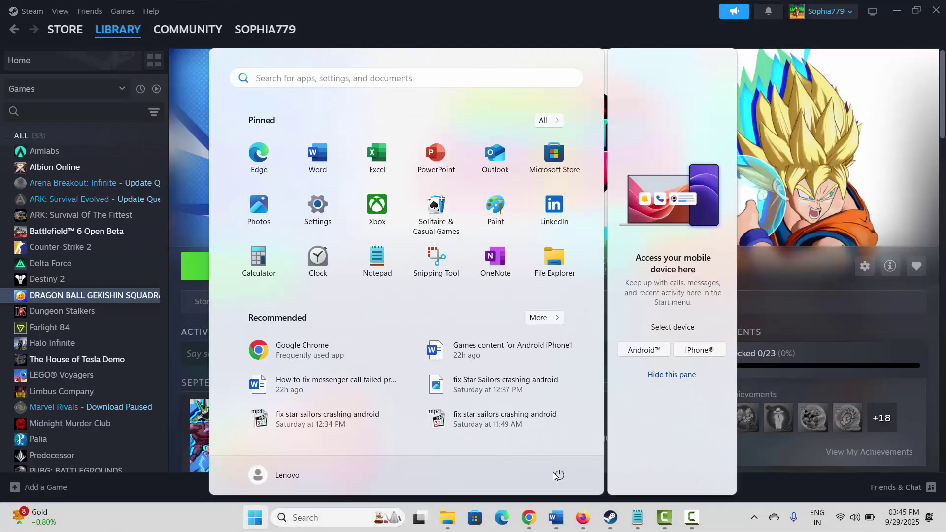
{"action": "left_click", "coordinate": [557, 474]}
{"action": "key", "text": "Escape"}
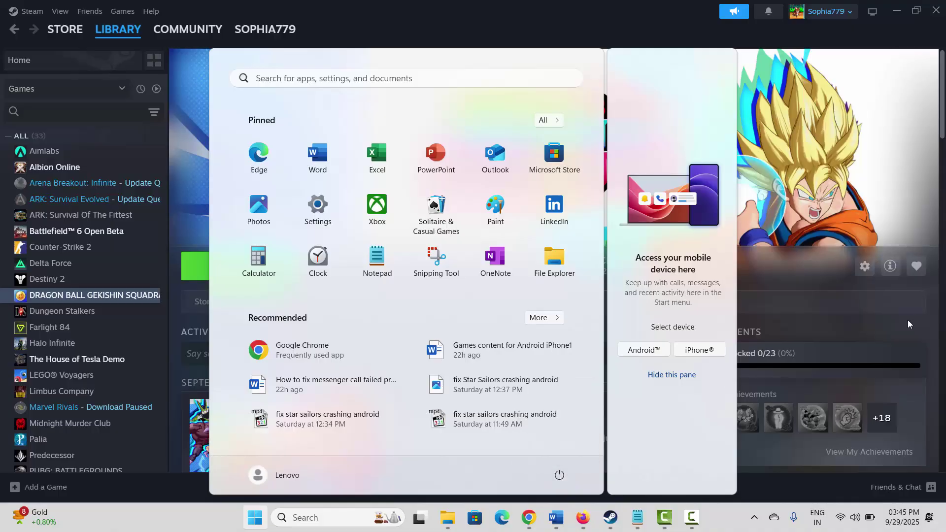
{"action": "left_click", "coordinate": [909, 324]}
{"action": "left_click", "coordinate": [606, 522]}
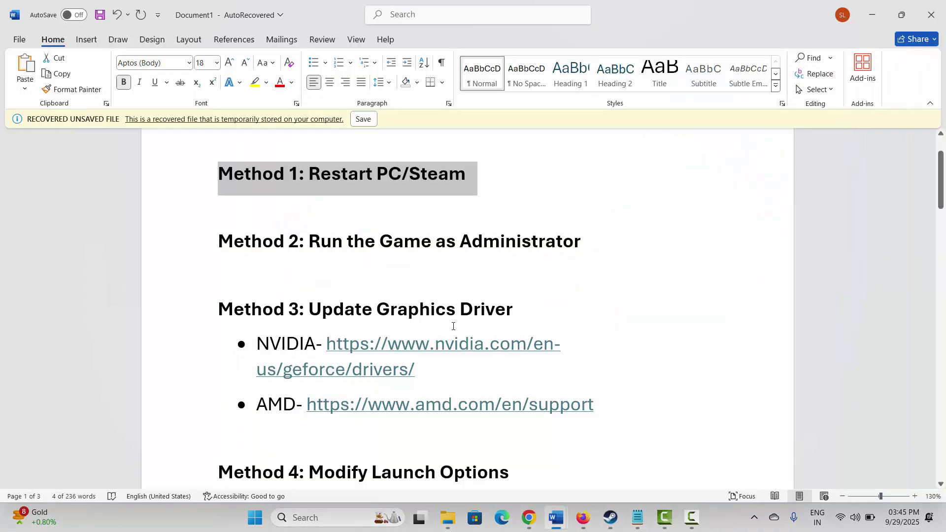
{"action": "left_click", "coordinate": [185, 250]}
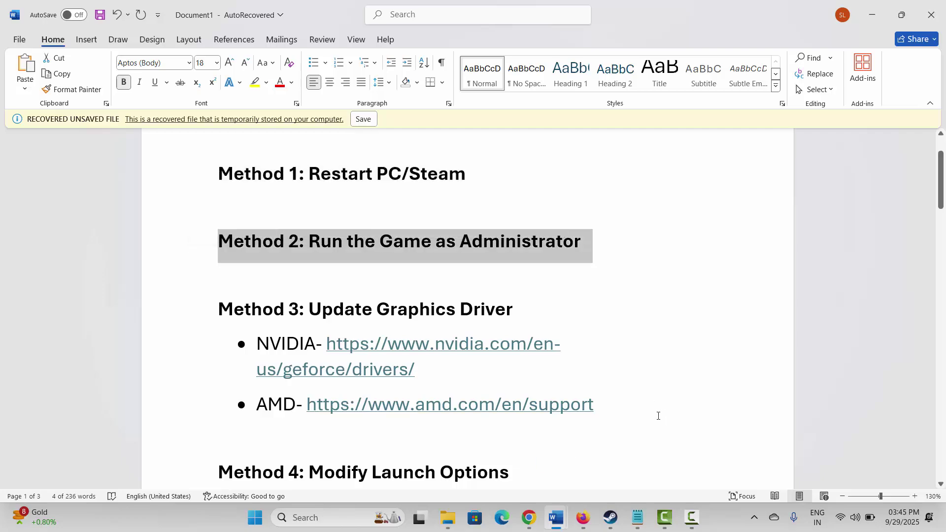
{"action": "left_click", "coordinate": [611, 517]}
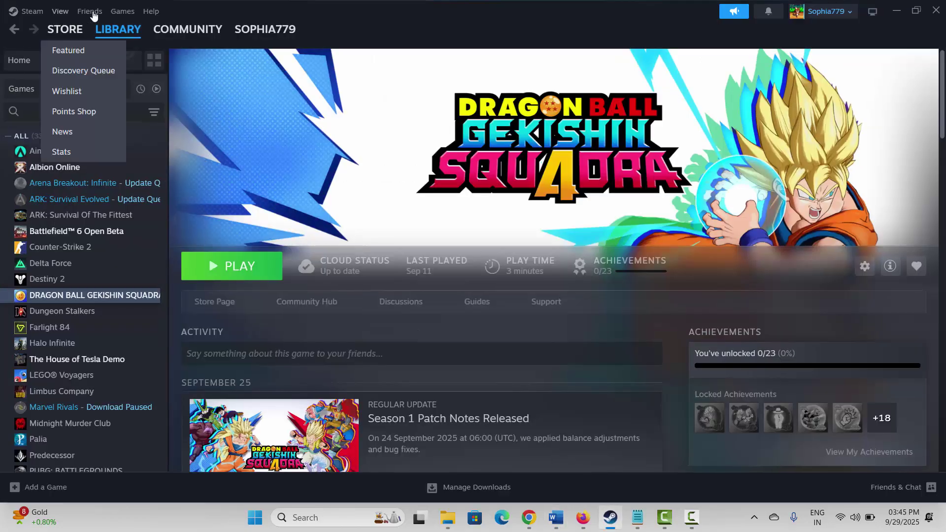
Open DRAGON BALL GEKISHIN SQUADRA's Properties in Steam and show its Installed Files settings
{"action": "right_click", "coordinate": [75, 295]}
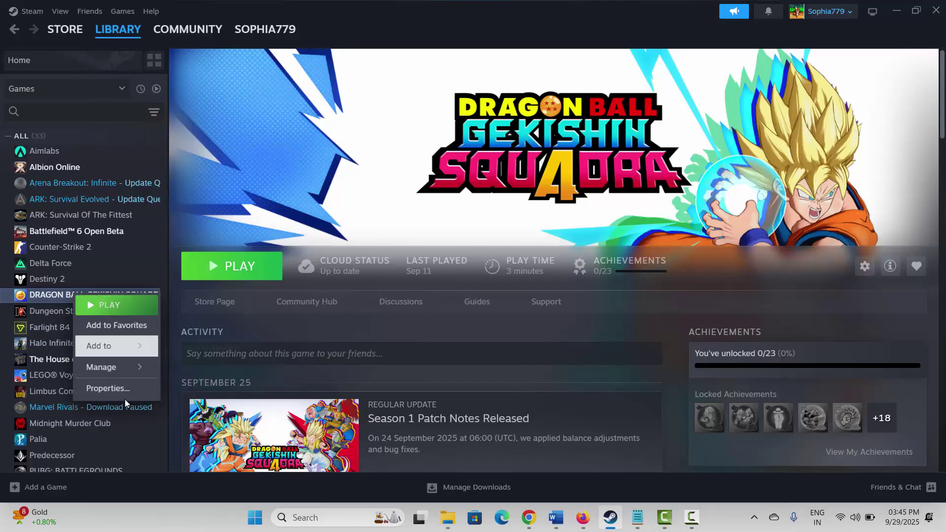
{"action": "left_click", "coordinate": [118, 389]}
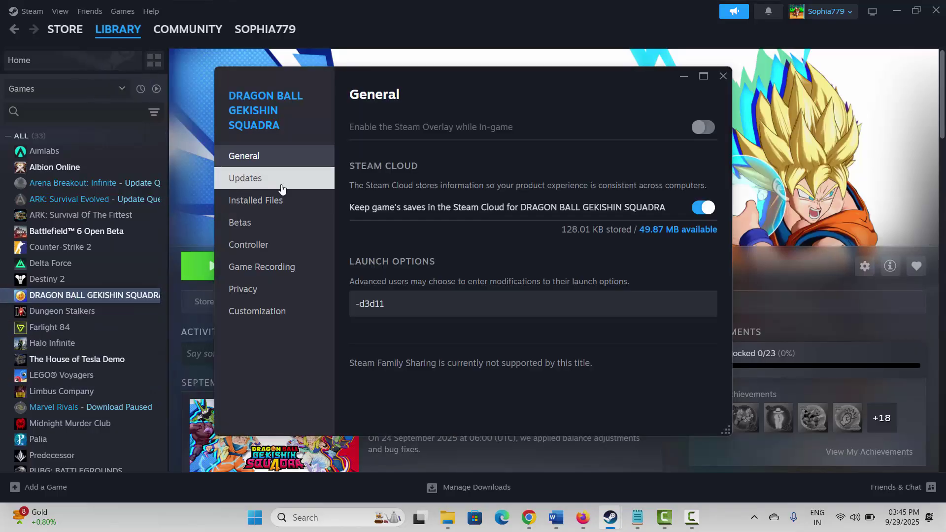
{"action": "left_click", "coordinate": [256, 200]}
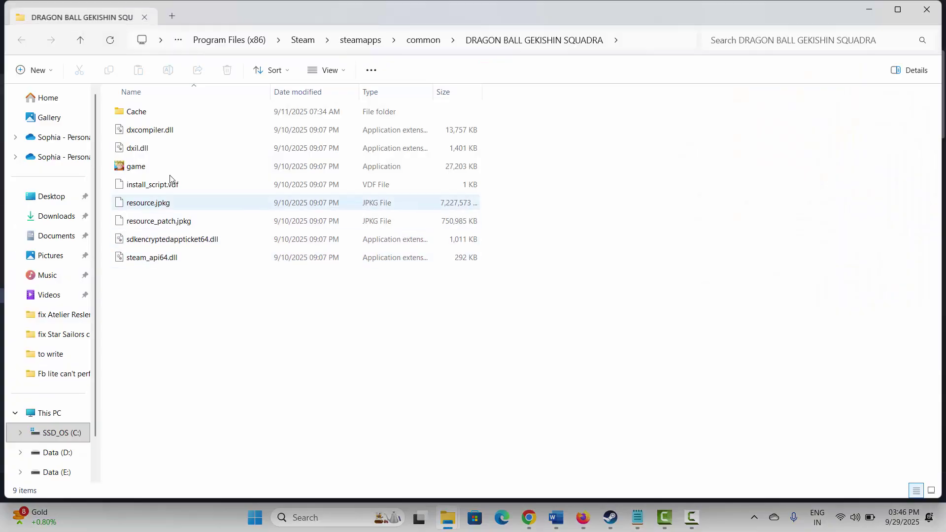
Set the game executable to run as administrator and apply the change
{"action": "left_click", "coordinate": [138, 169]}
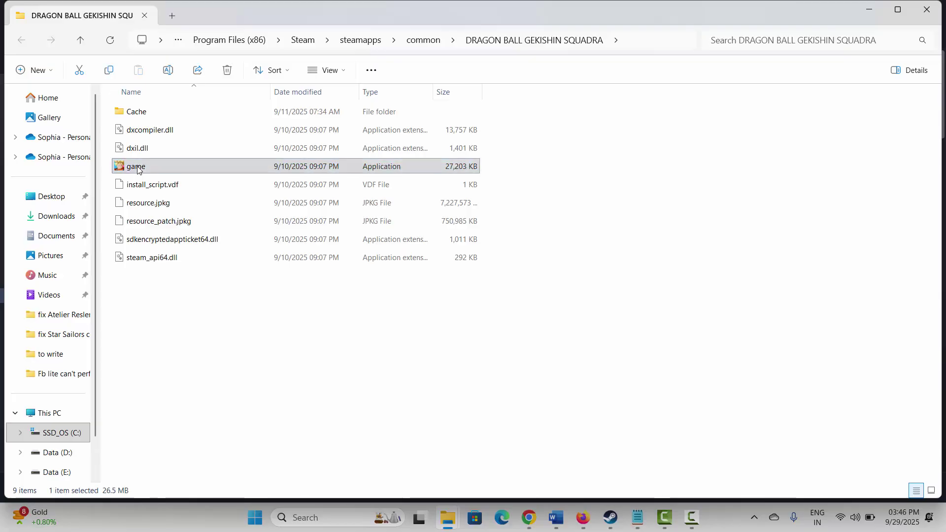
{"action": "right_click", "coordinate": [138, 169]}
{"action": "left_click", "coordinate": [205, 375]}
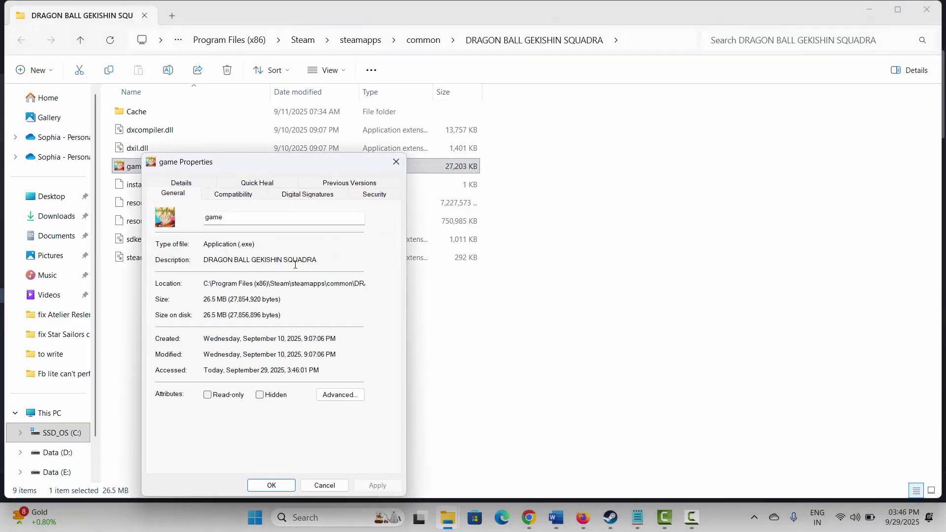
{"action": "left_click", "coordinate": [236, 193]}
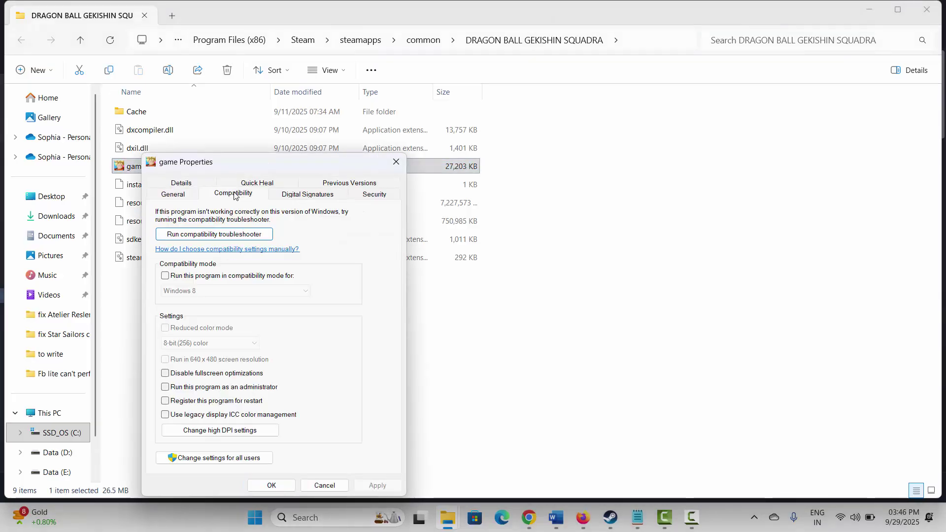
{"action": "left_click", "coordinate": [166, 387]}
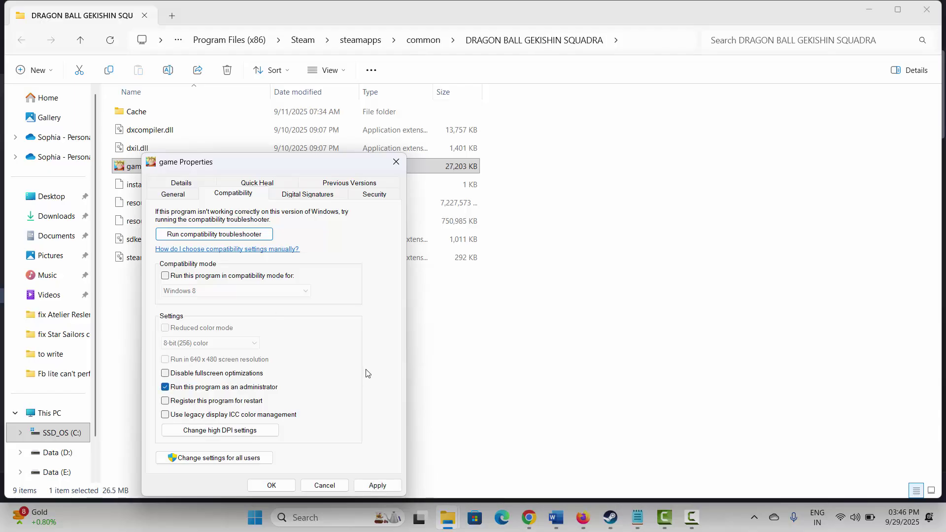
{"action": "left_click", "coordinate": [377, 485]}
Enable compatibility mode for Windows 8, then close the properties and the game folder
{"action": "left_click", "coordinate": [166, 278]}
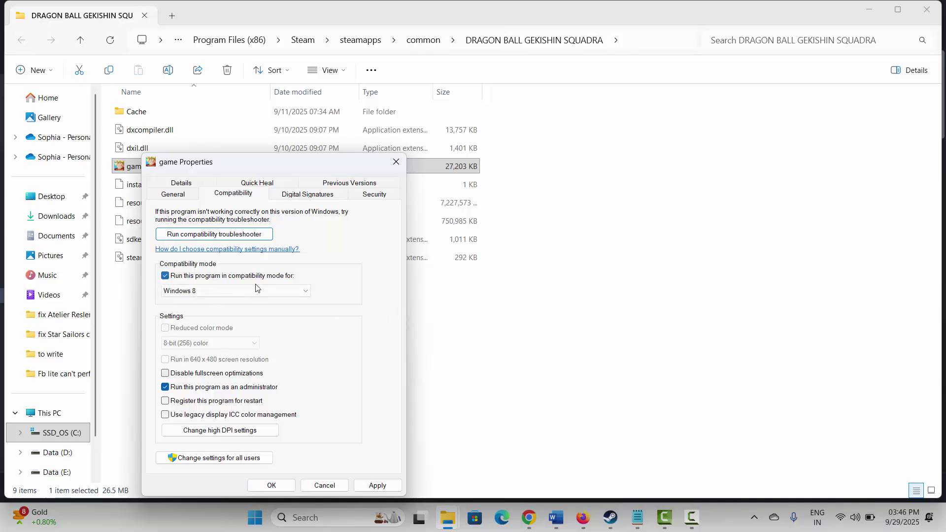
{"action": "left_click", "coordinate": [304, 292]}
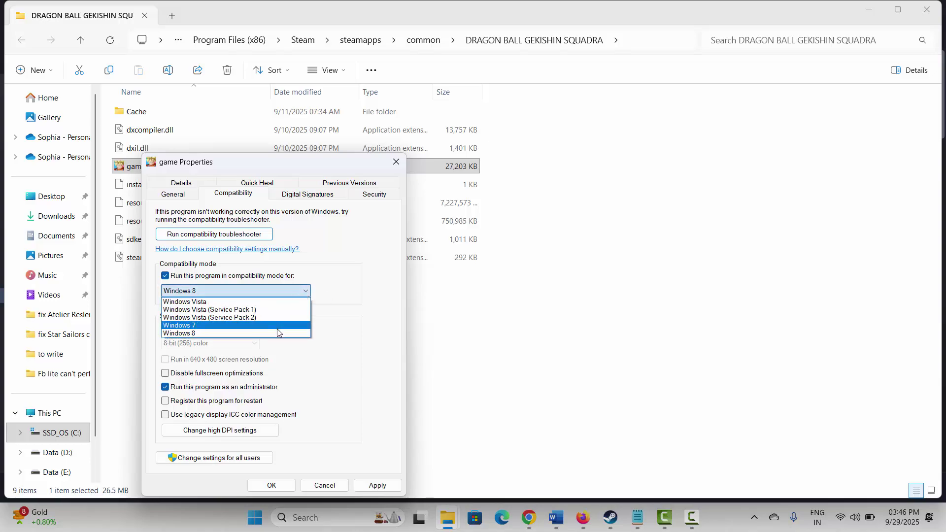
{"action": "left_click", "coordinate": [378, 329]}
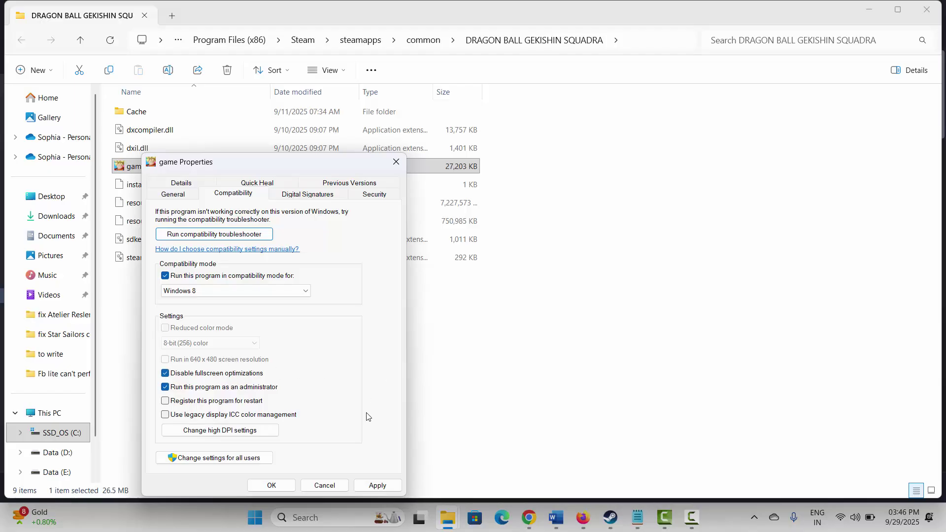
{"action": "left_click", "coordinate": [396, 162]}
{"action": "left_click", "coordinate": [926, 12]}
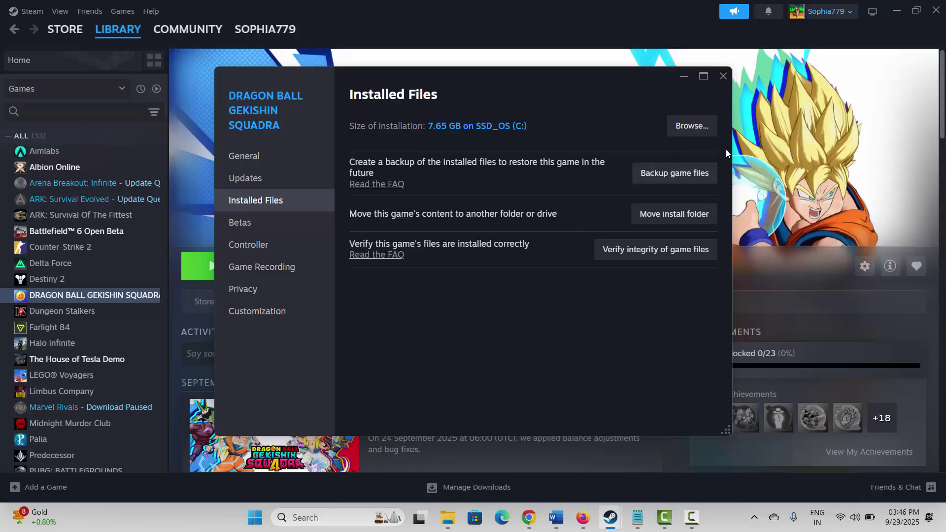
Close Steam's game properties, select Word's Method 3: Update Graphics Driver heading, and open Windows search
{"action": "left_click", "coordinate": [720, 78]}
{"action": "left_click", "coordinate": [610, 517]}
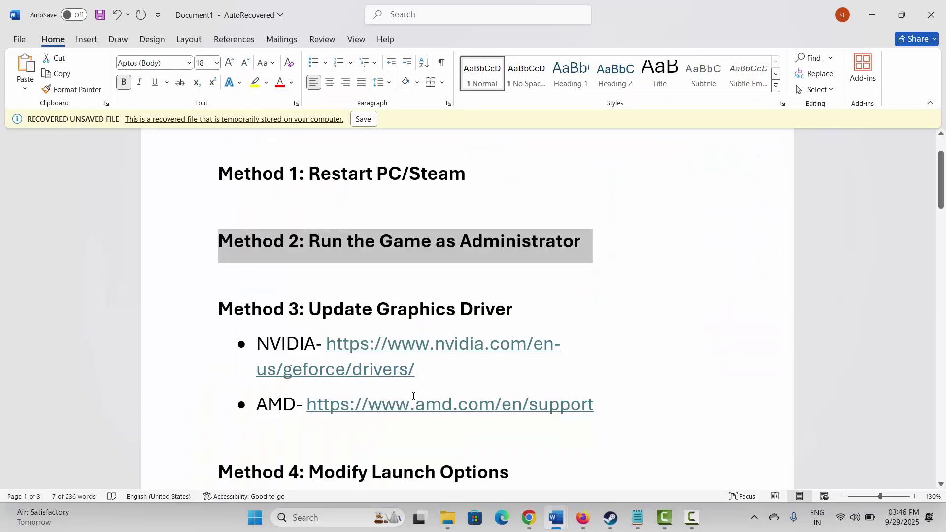
{"action": "left_click", "coordinate": [192, 312]}
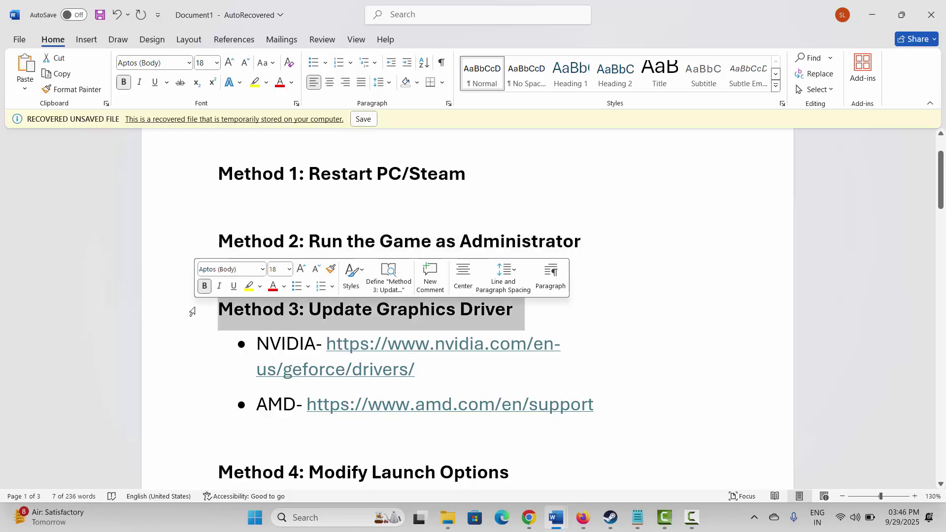
{"action": "left_click", "coordinate": [308, 517]}
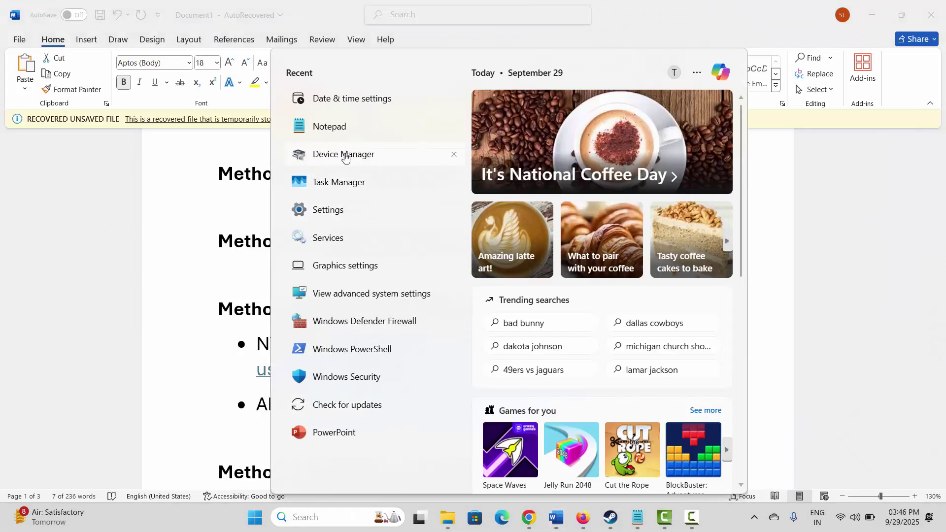
Run an automatic driver search for Intel(R) UHD Graphics in Device Manager, then close it
{"action": "left_click", "coordinate": [345, 157]}
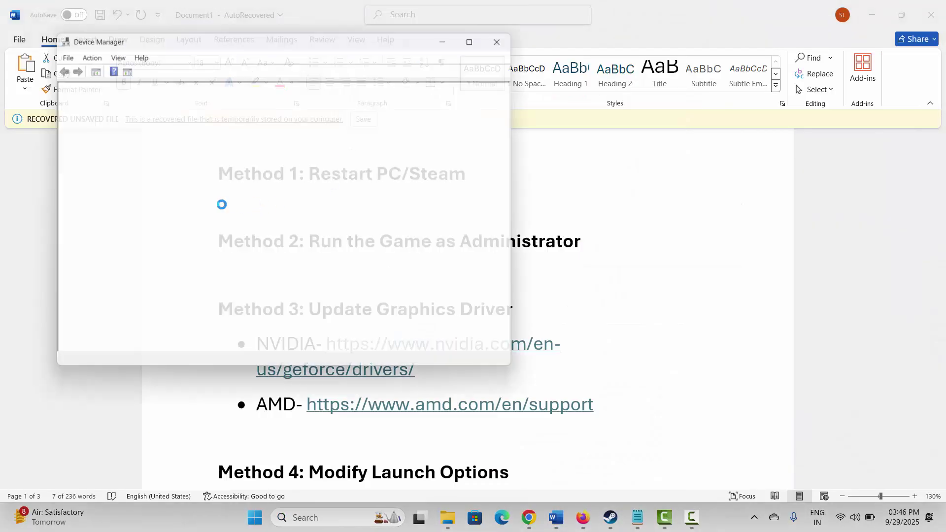
{"action": "left_click", "coordinate": [69, 174]}
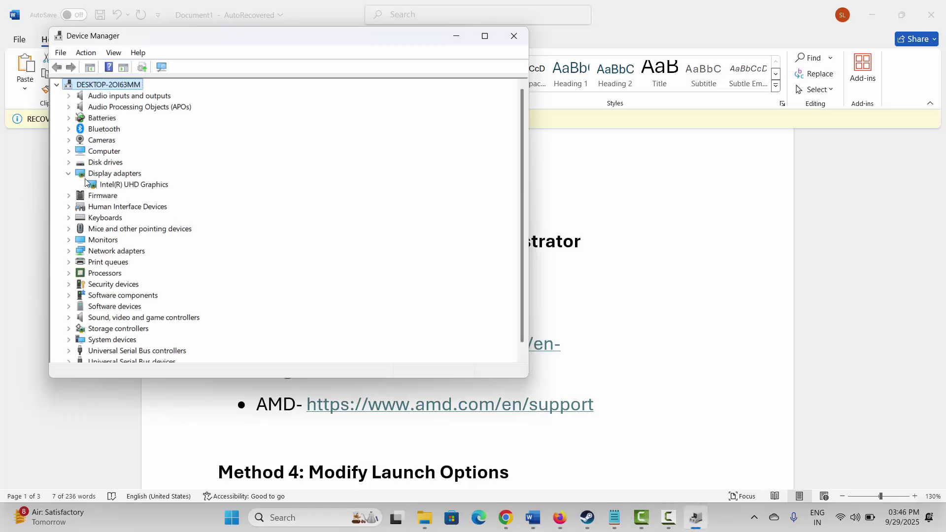
{"action": "left_click", "coordinate": [142, 185]}
{"action": "right_click", "coordinate": [144, 187]}
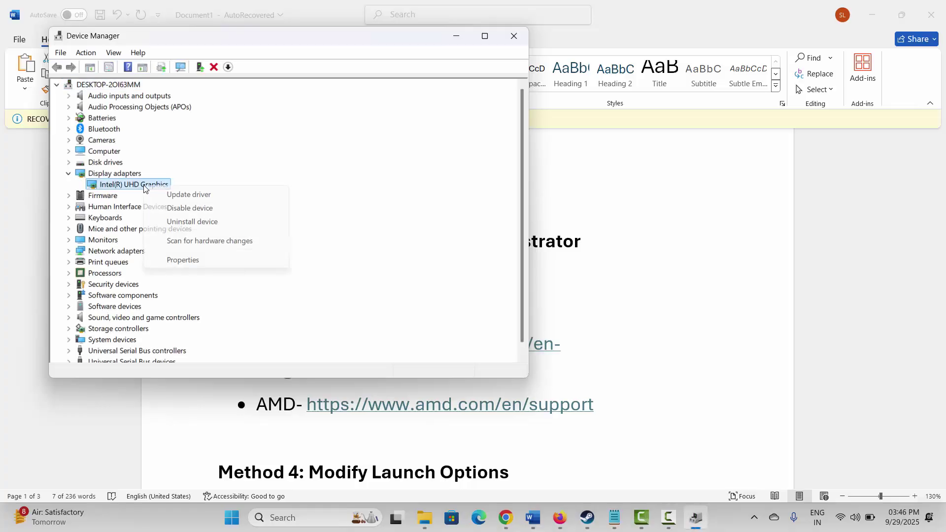
{"action": "left_click", "coordinate": [175, 194]}
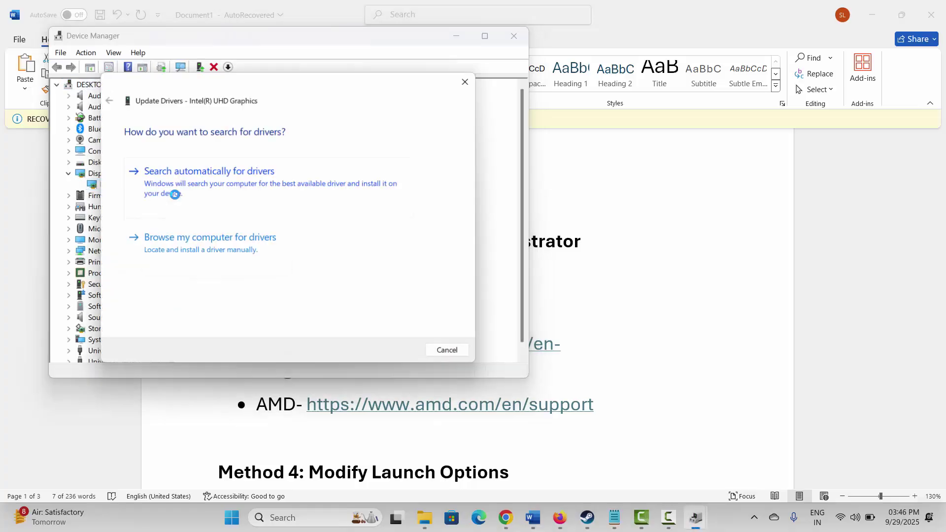
{"action": "left_click", "coordinate": [256, 184]}
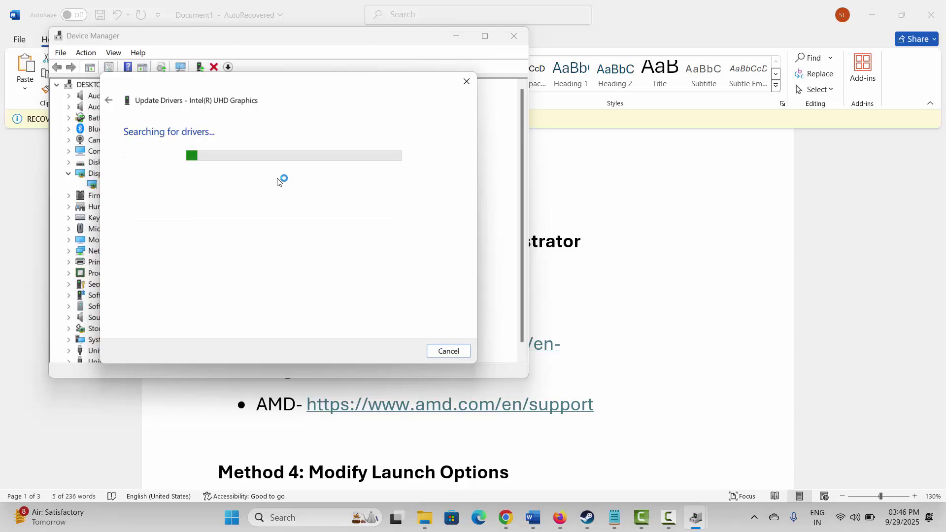
{"action": "left_click", "coordinate": [466, 83]}
{"action": "left_click", "coordinate": [520, 37]}
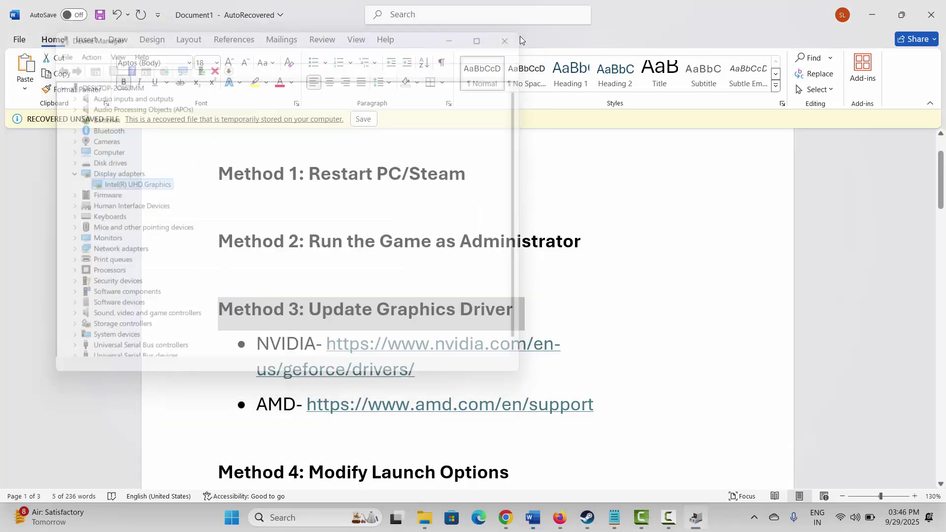
Scroll the Word guide past the NVIDIA and AMD driver links to the Method 4: Modify Launch Options heading
{"action": "scroll", "coordinate": [259, 256], "scroll_direction": "down", "scroll_amount": 3}
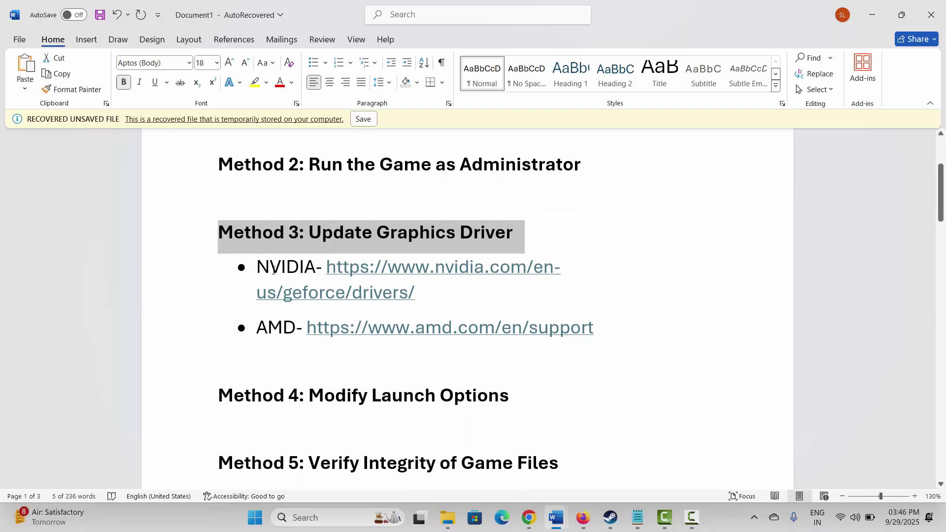
{"action": "left_click_drag", "start_coordinate": [272, 269], "coordinate": [270, 338]}
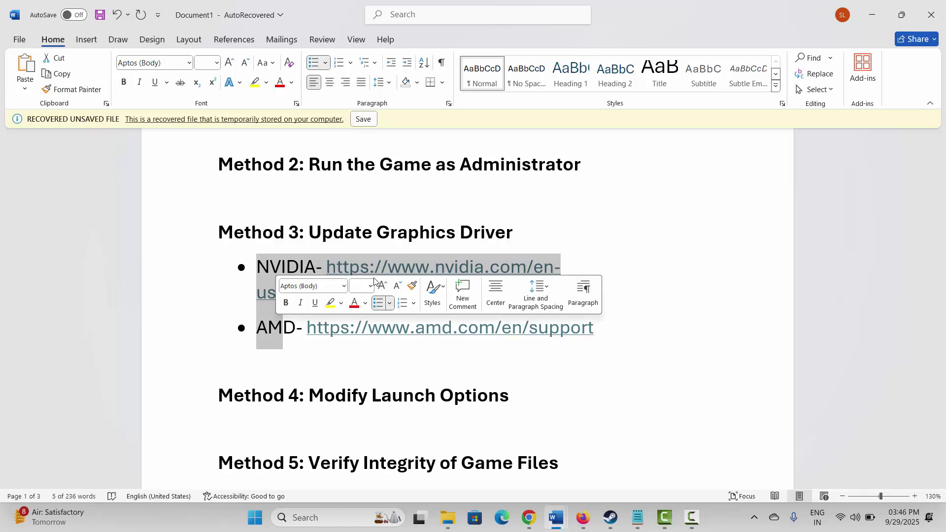
{"action": "left_click", "coordinate": [309, 232]}
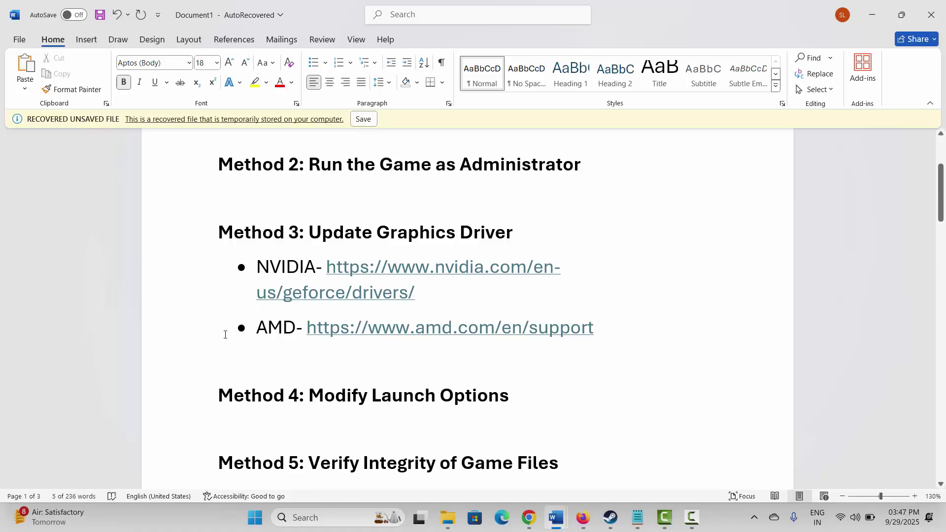
{"action": "scroll", "coordinate": [225, 334], "scroll_direction": "down", "scroll_amount": 3}
{"action": "left_click", "coordinate": [180, 329]}
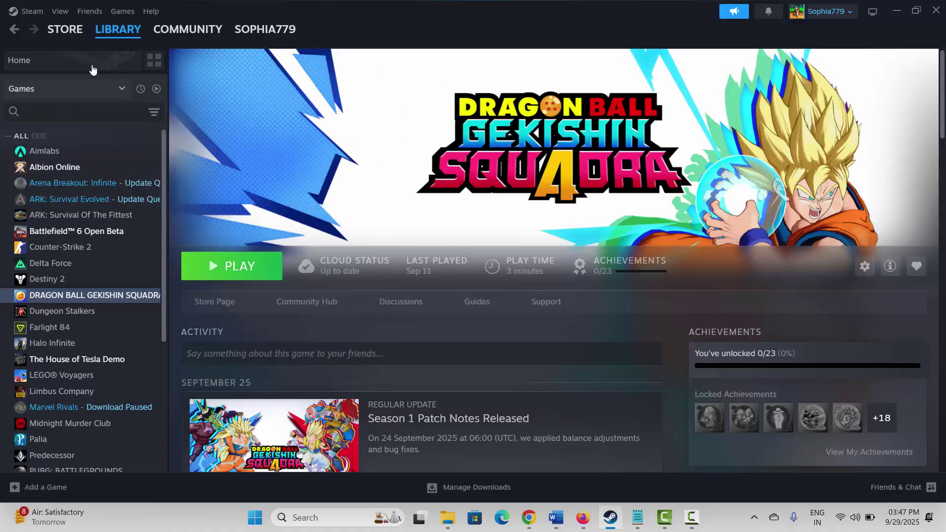
Open the game's Steam Properties and replace the -d3d11 launch option with -dx11
{"action": "right_click", "coordinate": [56, 296]}
{"action": "left_click", "coordinate": [96, 391]}
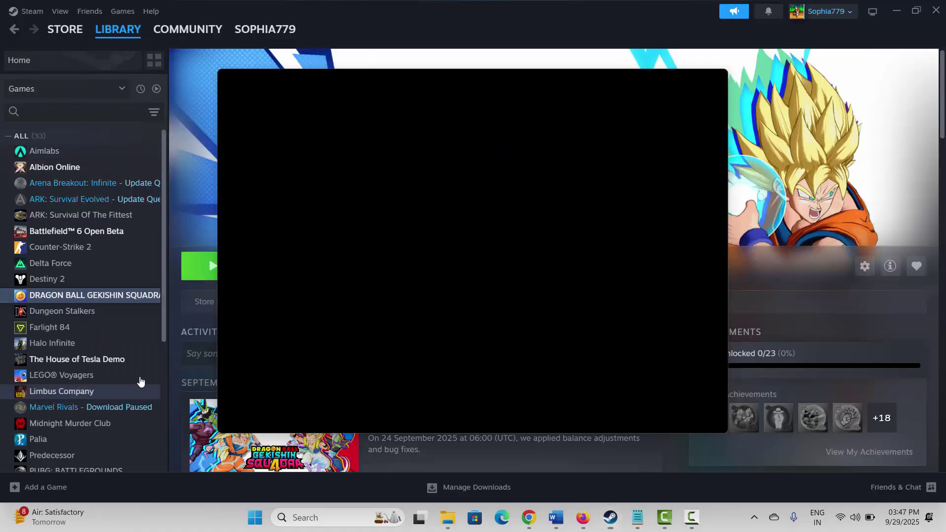
{"action": "left_click", "coordinate": [394, 305]}
{"action": "left_click_drag", "start_coordinate": [393, 304], "coordinate": [329, 296]}
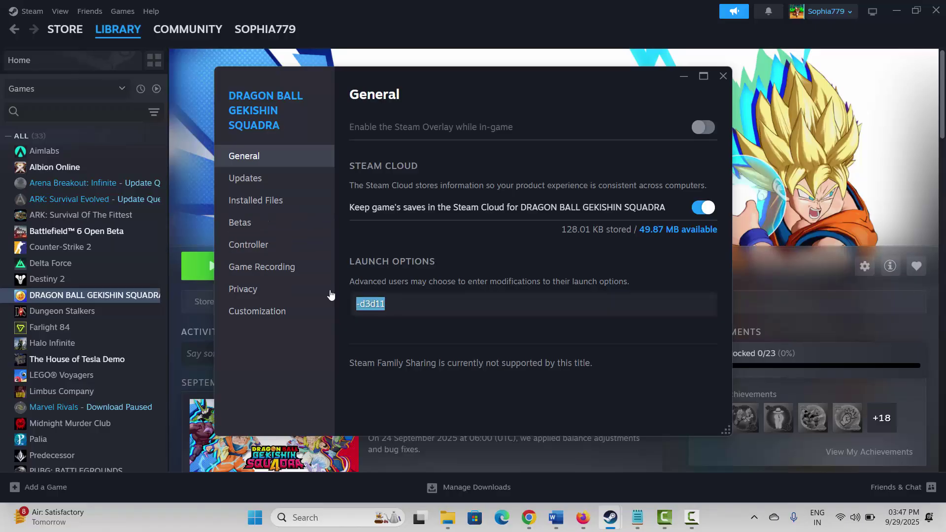
{"action": "type", "text": "-"}
Close the game's properties and select the Method 5 verify-integrity heading in Word
{"action": "left_click", "coordinate": [723, 75]}
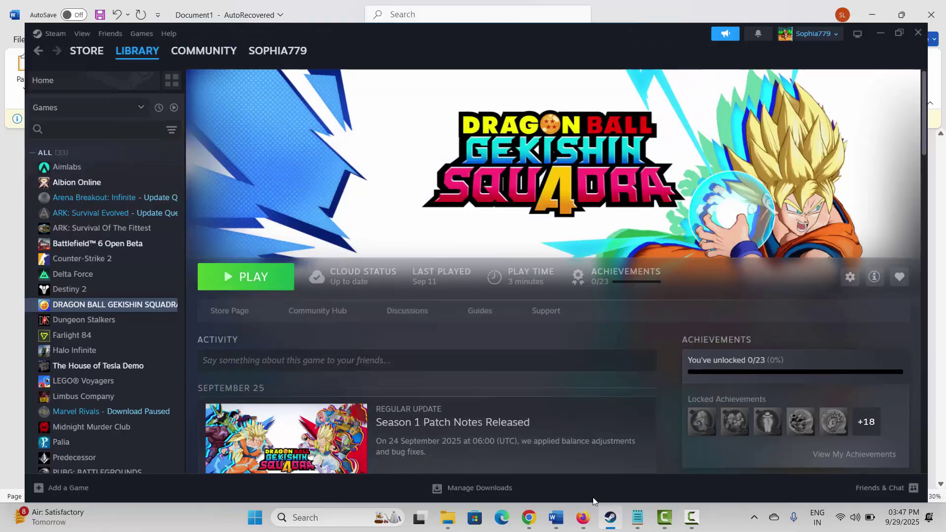
{"action": "left_click", "coordinate": [556, 517]}
{"action": "scroll", "coordinate": [245, 290], "scroll_direction": "down", "scroll_amount": 2}
{"action": "left_click", "coordinate": [188, 283]}
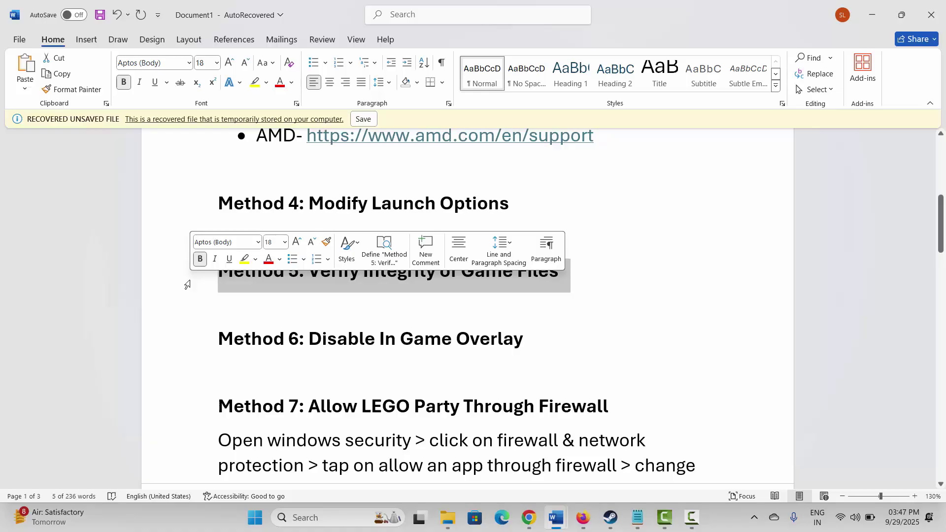
Reopen DRAGON BALL GEKISHIN SQUADRA's Properties in Steam on the Installed Files page
{"action": "key", "text": "alt+Tab"}
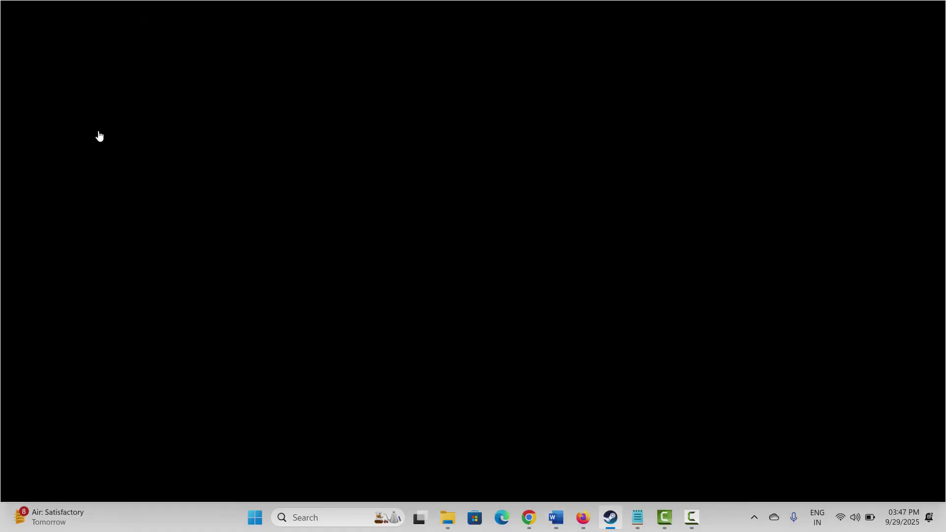
{"action": "right_click", "coordinate": [76, 295]}
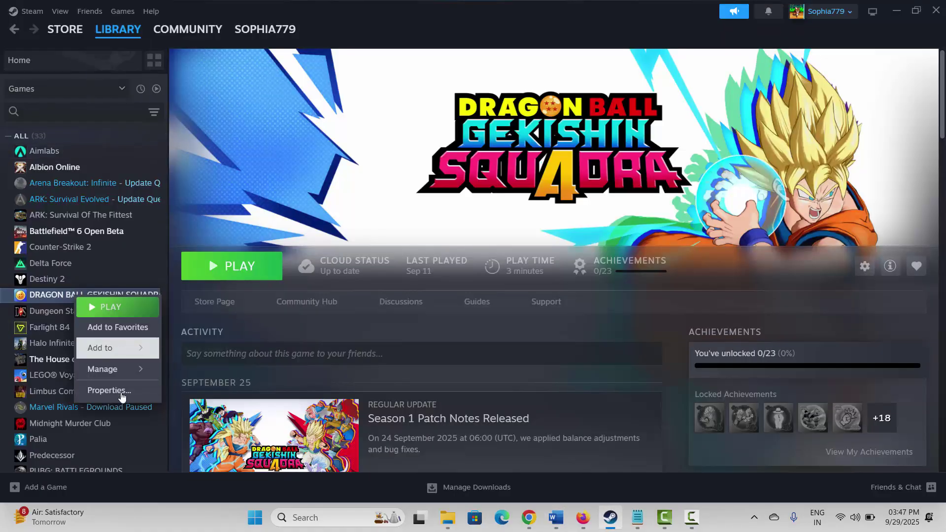
{"action": "left_click", "coordinate": [109, 390]}
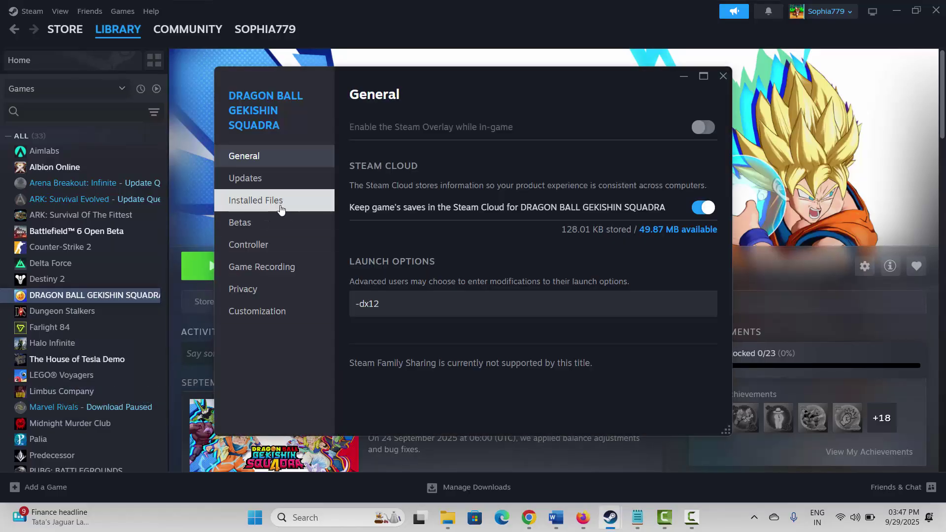
{"action": "left_click", "coordinate": [280, 209]}
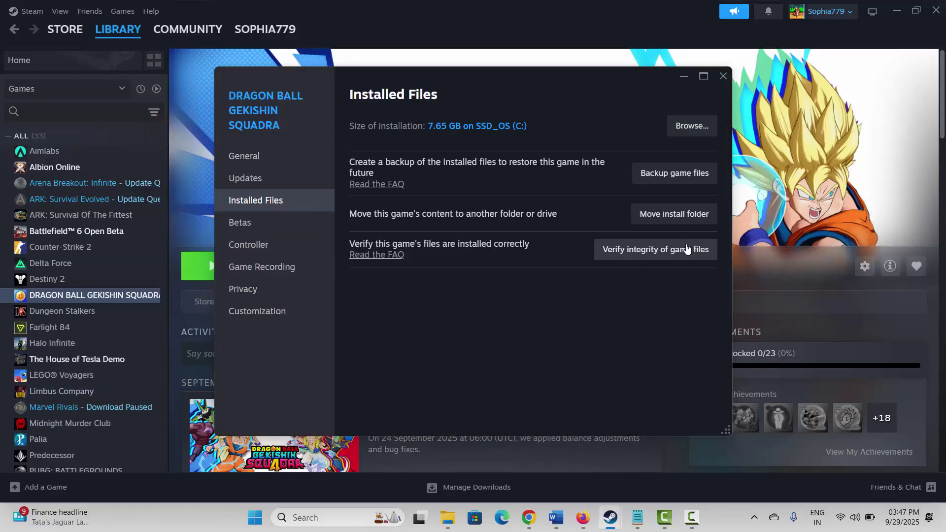
Close the game's properties and select Word's Method 6: Disable In Game Overlay heading
{"action": "left_click", "coordinate": [721, 77]}
{"action": "left_click", "coordinate": [613, 520]}
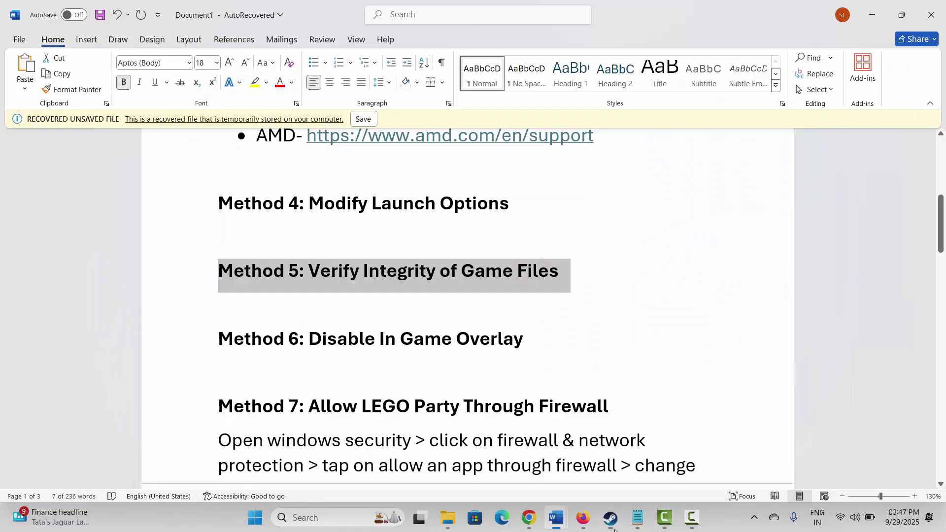
{"action": "left_click", "coordinate": [182, 349]}
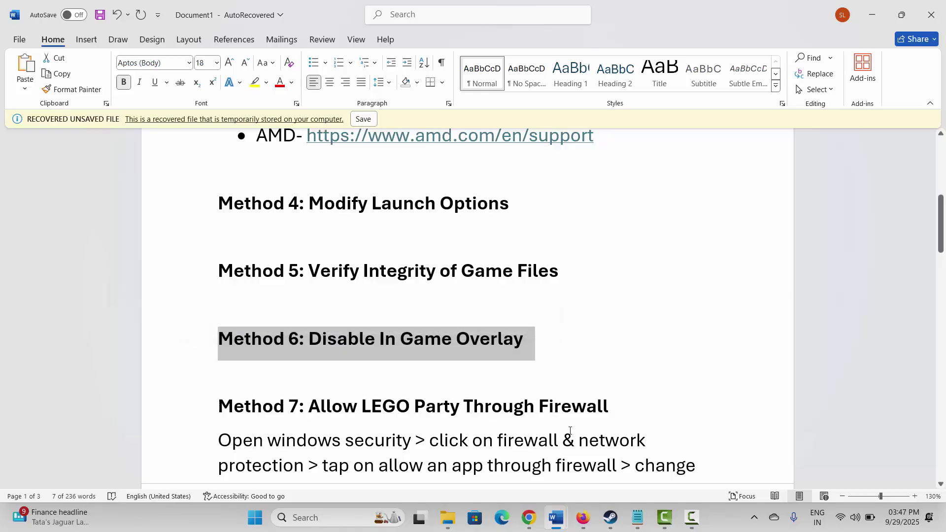
{"action": "left_click", "coordinate": [611, 517]}
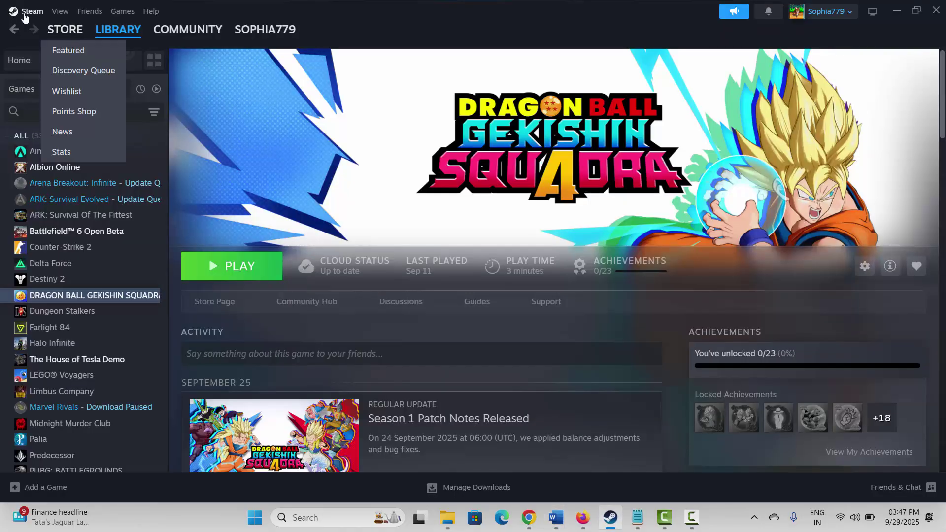
Turn off Enable the Steam Overlay while in-game in Steam Settings and close Settings
{"action": "left_click", "coordinate": [24, 15]}
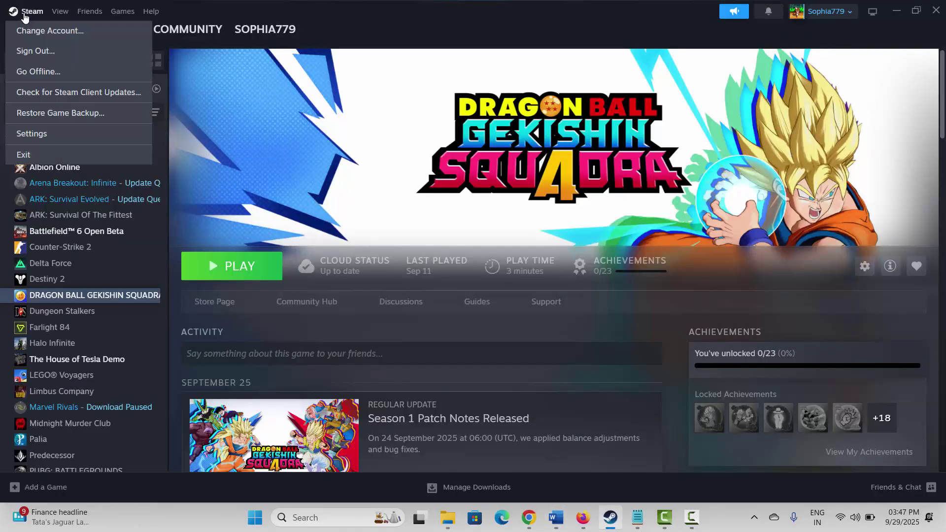
{"action": "left_click", "coordinate": [40, 140]}
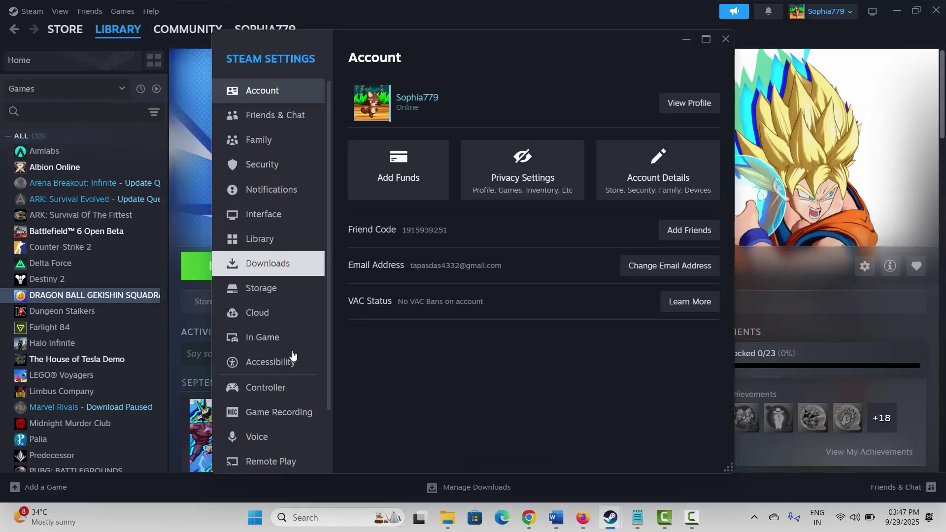
{"action": "left_click", "coordinate": [266, 340]}
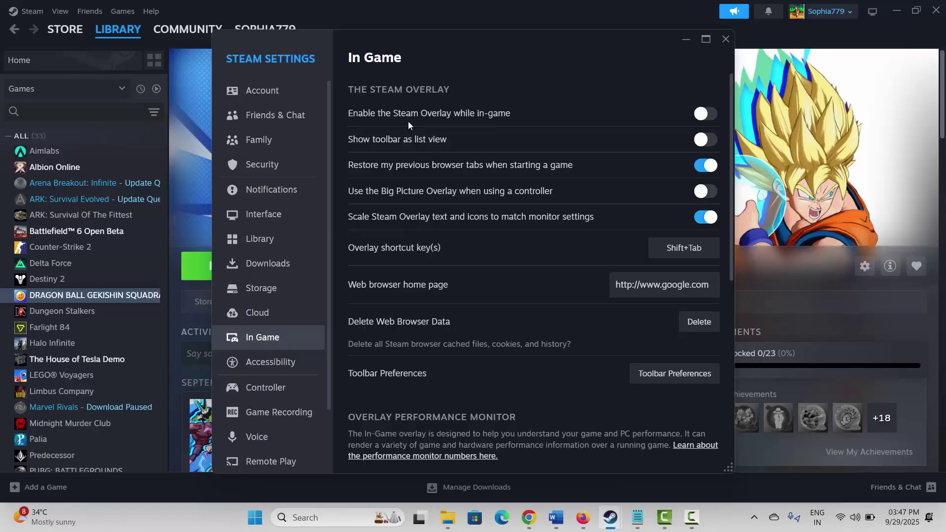
{"action": "left_click", "coordinate": [707, 116]}
{"action": "left_click", "coordinate": [704, 117]}
{"action": "left_click", "coordinate": [725, 39]}
Select the Method 7 firewall heading in Word and launch Windows Security
{"action": "key", "text": "alt+Tab"}
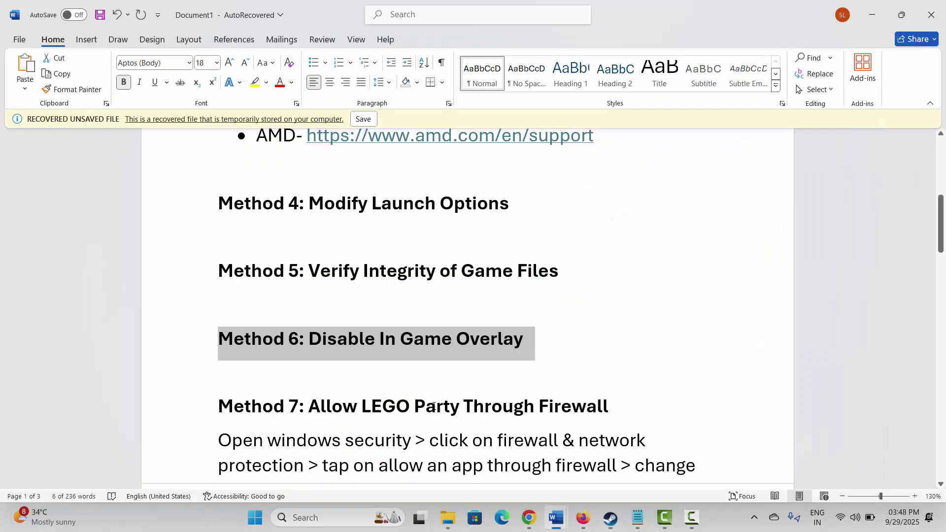
{"action": "scroll", "coordinate": [296, 363], "scroll_direction": "down", "scroll_amount": 3}
{"action": "left_click", "coordinate": [186, 338]}
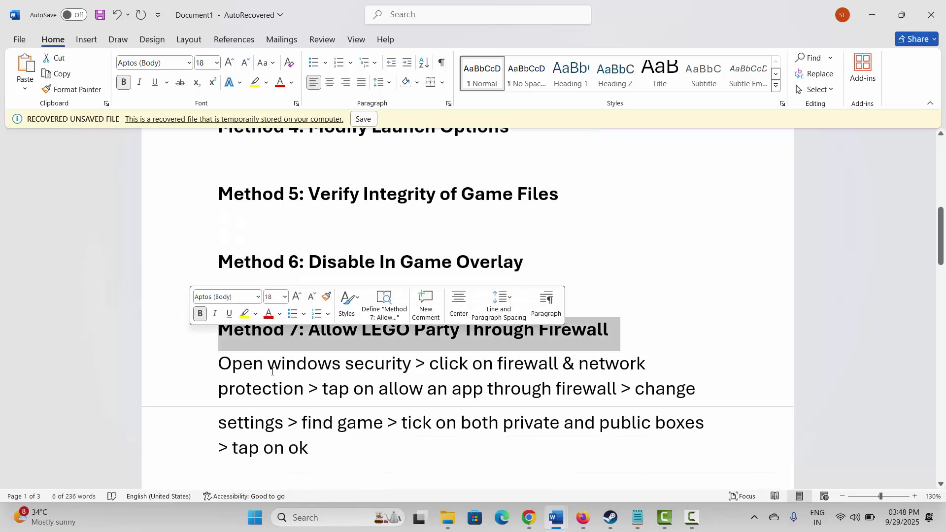
{"action": "scroll", "coordinate": [338, 372], "scroll_direction": "down", "scroll_amount": 3}
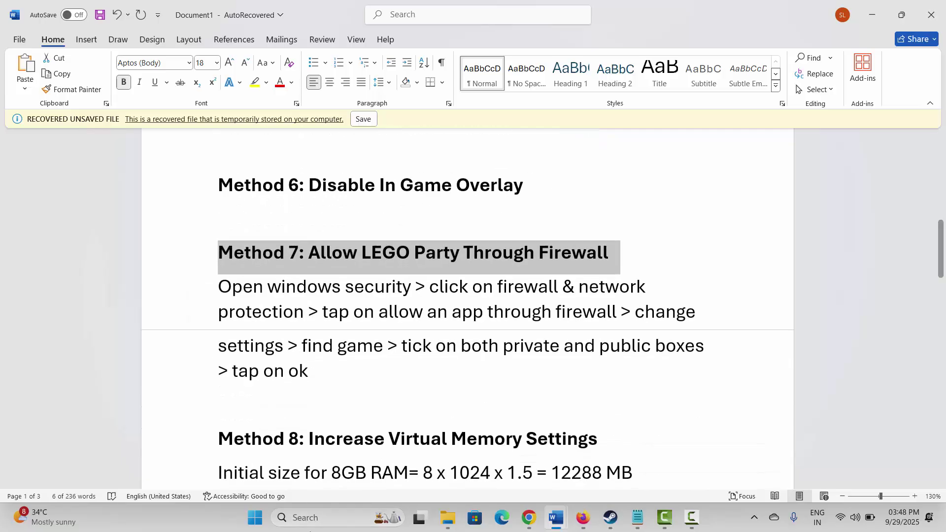
{"action": "left_click", "coordinate": [309, 517]}
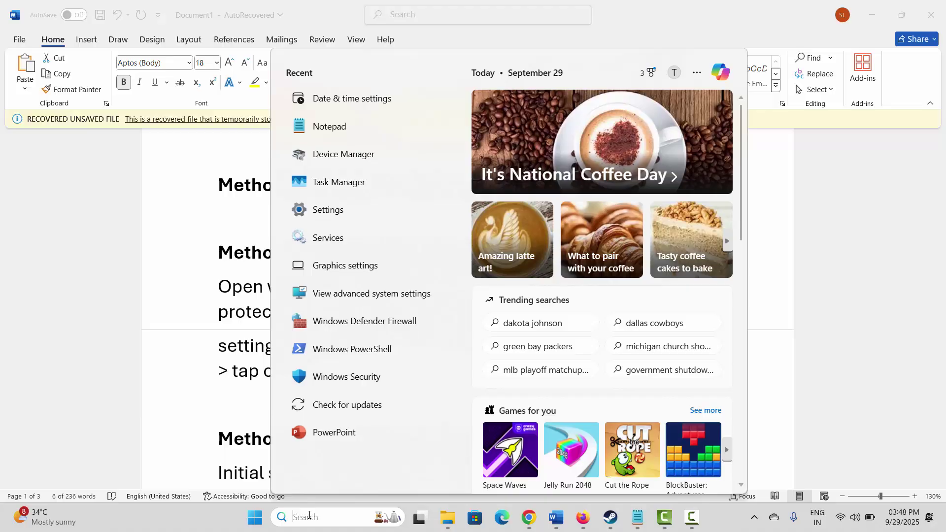
{"action": "left_click", "coordinate": [366, 376]}
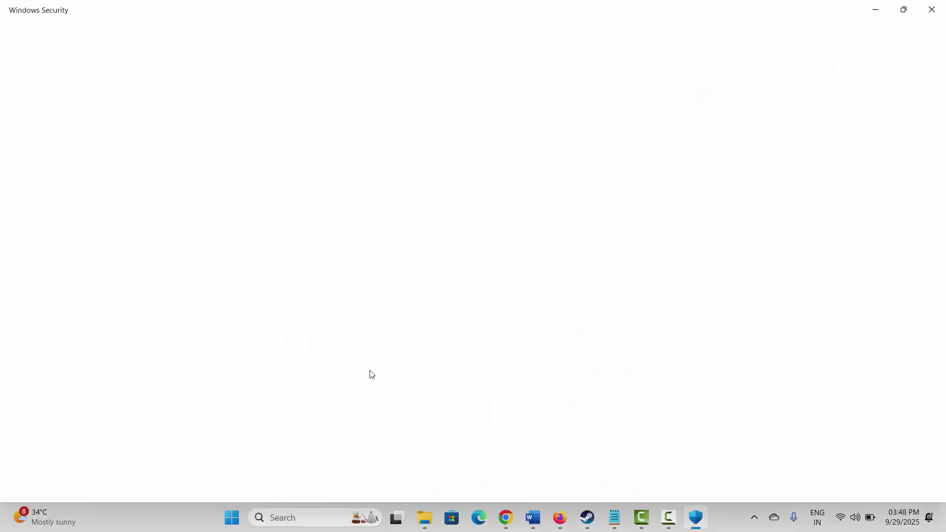
Open the firewall's allowed apps list and unlock it with Change settings
{"action": "left_click", "coordinate": [551, 207]}
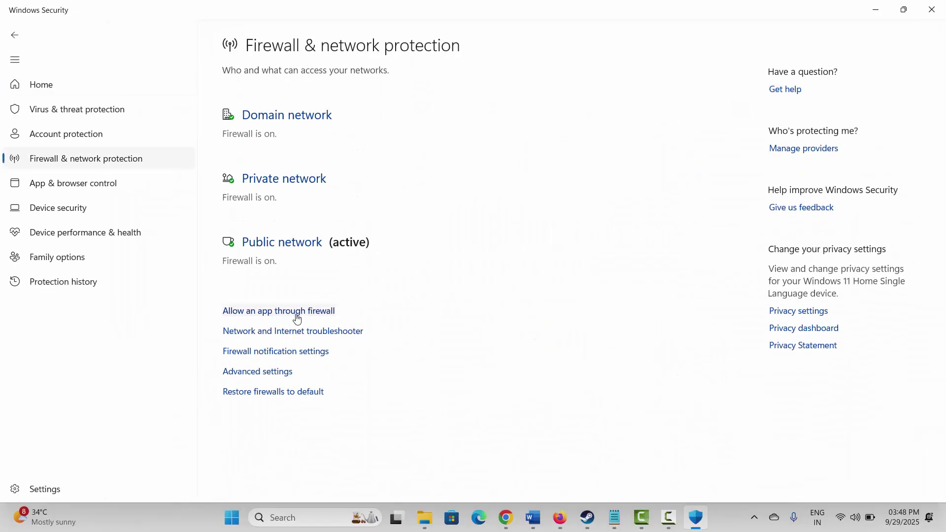
{"action": "left_click", "coordinate": [297, 313]}
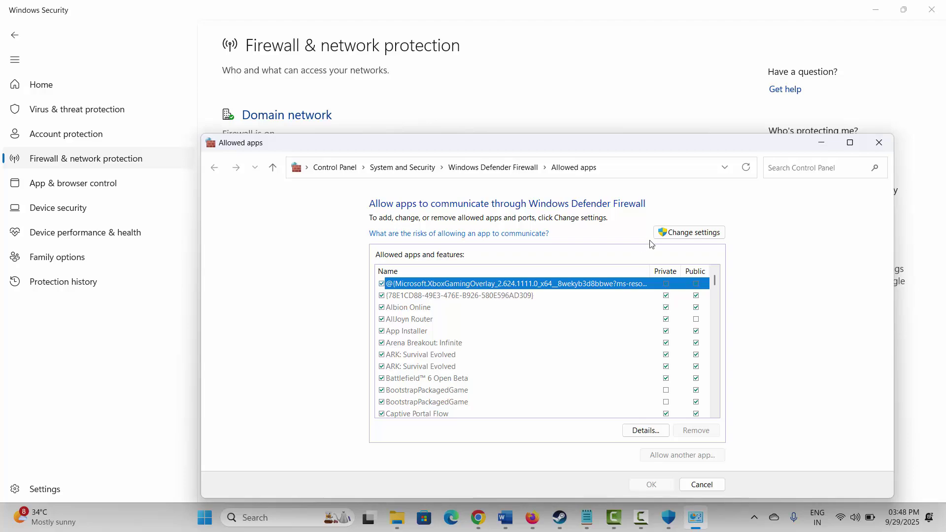
{"action": "left_click", "coordinate": [685, 235]}
{"action": "scroll", "coordinate": [610, 358], "scroll_direction": "down", "scroll_amount": 5}
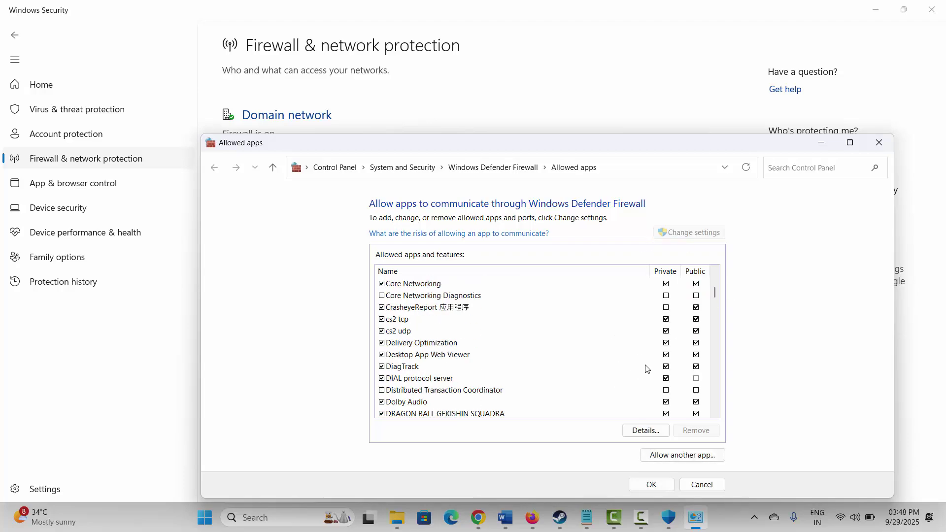
{"action": "scroll", "coordinate": [647, 369], "scroll_direction": "down", "scroll_amount": 2}
Confirm DRAGON BALL GEKISHIN SQUADRA is allowed on Private and Public networks, then close the list
{"action": "left_click", "coordinate": [682, 455]}
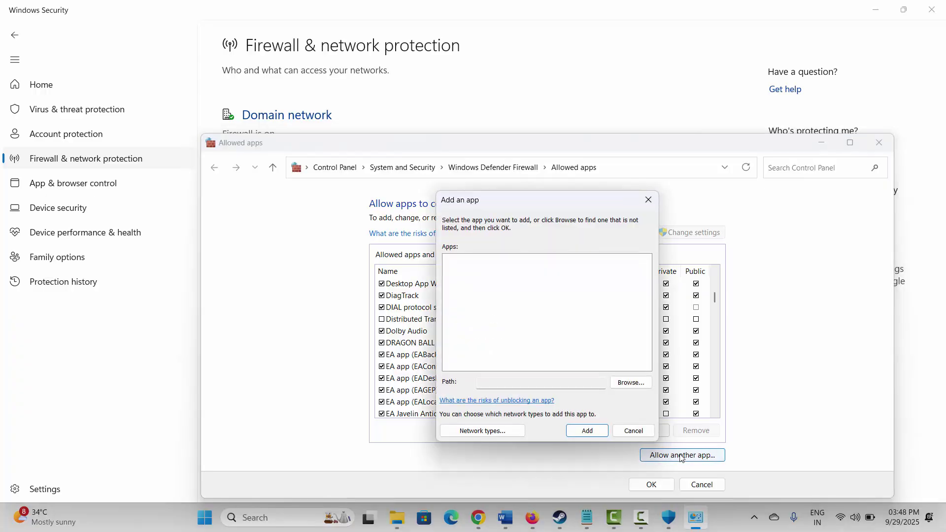
{"action": "left_click", "coordinate": [629, 383]}
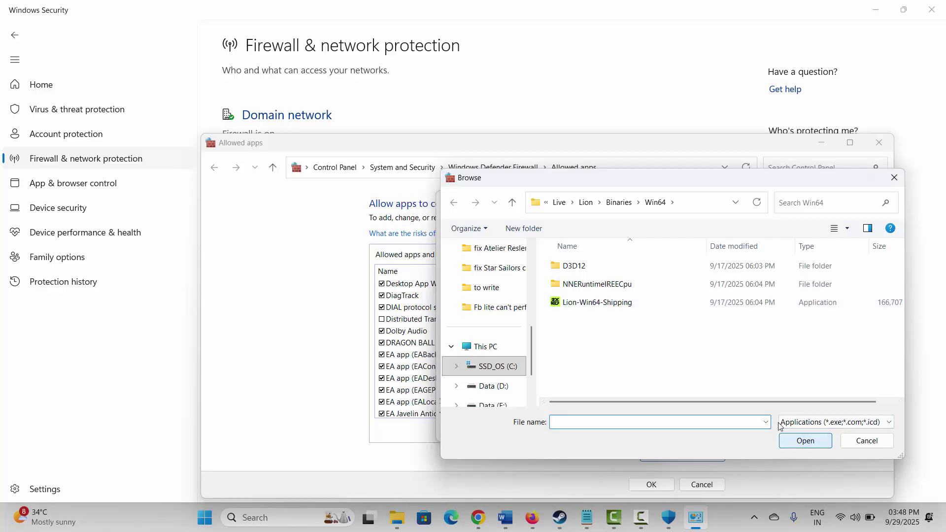
{"action": "left_click", "coordinate": [867, 440]}
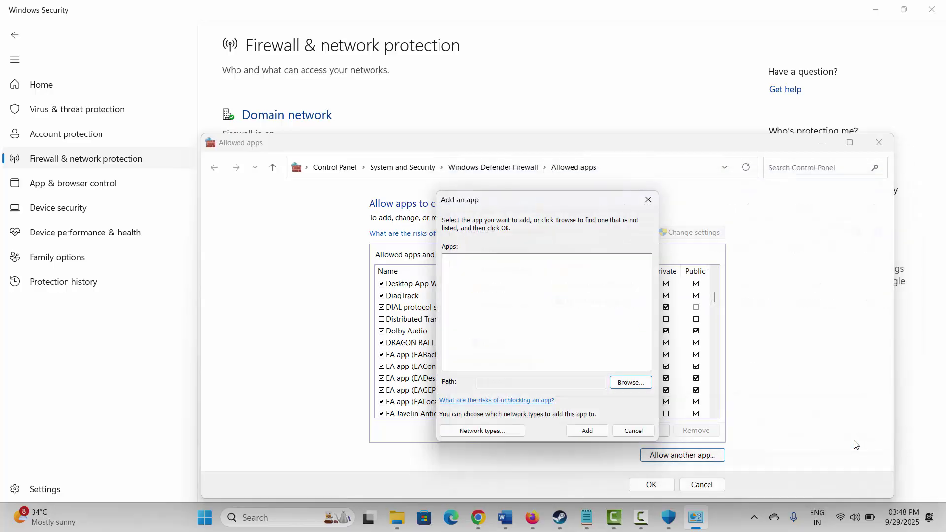
{"action": "left_click", "coordinate": [627, 433]}
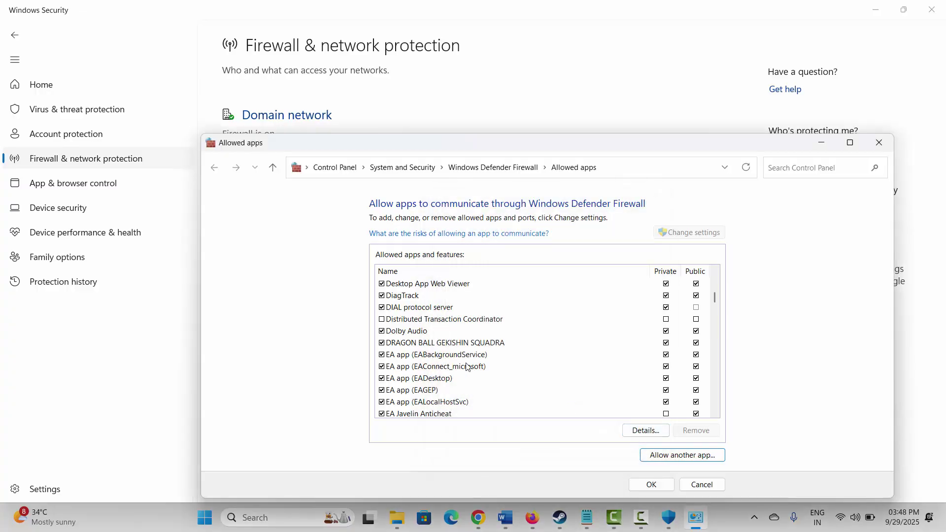
{"action": "left_click", "coordinate": [457, 344]}
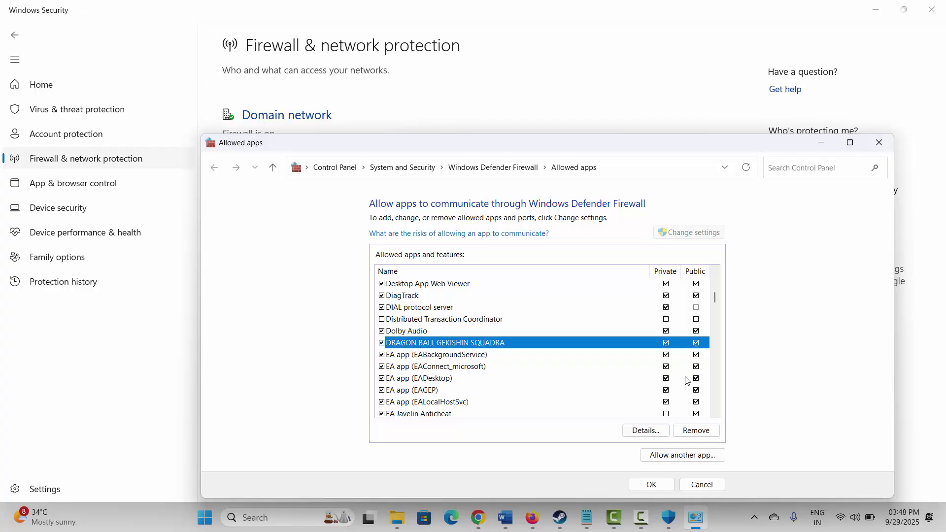
{"action": "left_click", "coordinate": [878, 143]}
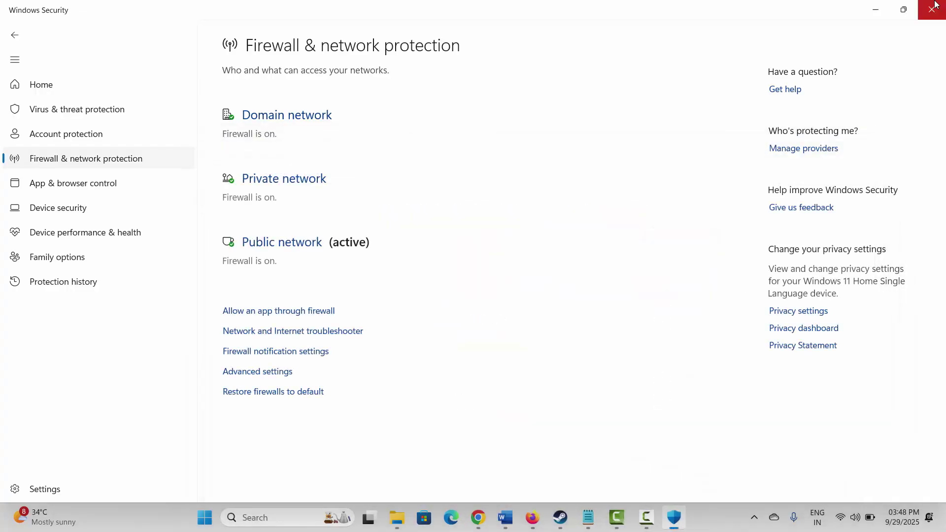
Return to the Word guide's Method 8 and open advanced system settings from Windows search
{"action": "key", "text": "alt+Tab"}
{"action": "scroll", "coordinate": [468, 306], "scroll_direction": "down", "scroll_amount": 3}
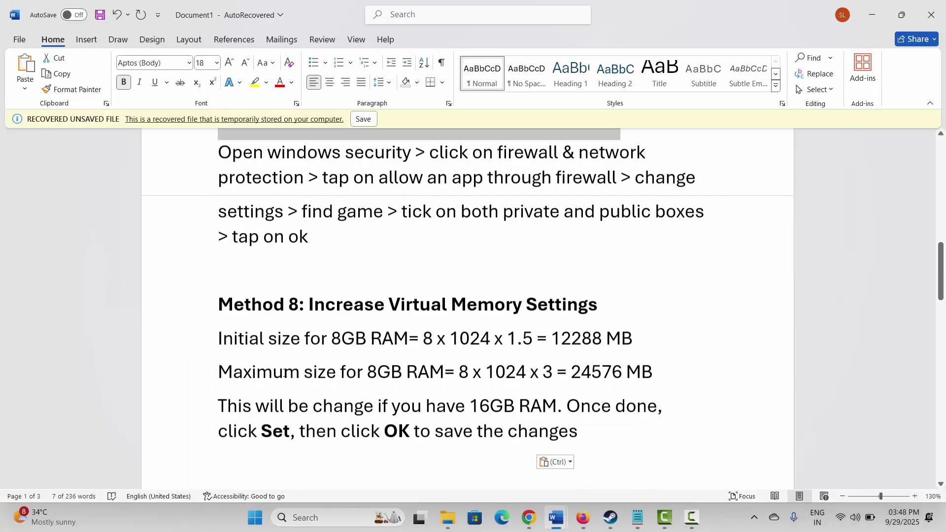
{"action": "left_click", "coordinate": [186, 290]}
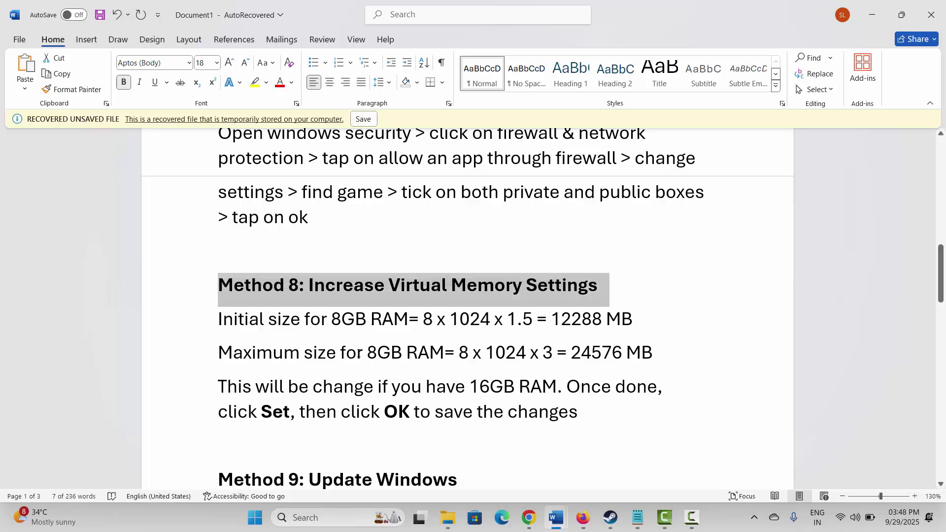
{"action": "left_click", "coordinate": [344, 518]}
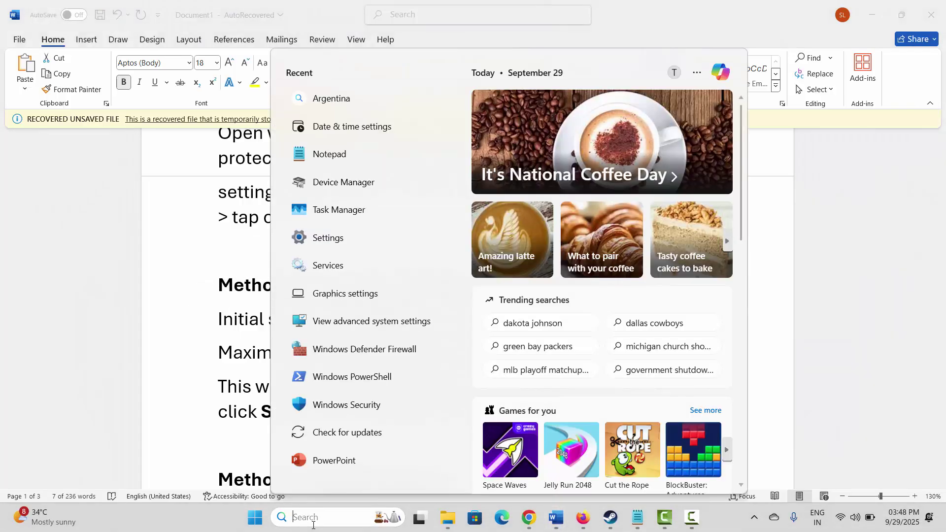
{"action": "left_click", "coordinate": [360, 322]}
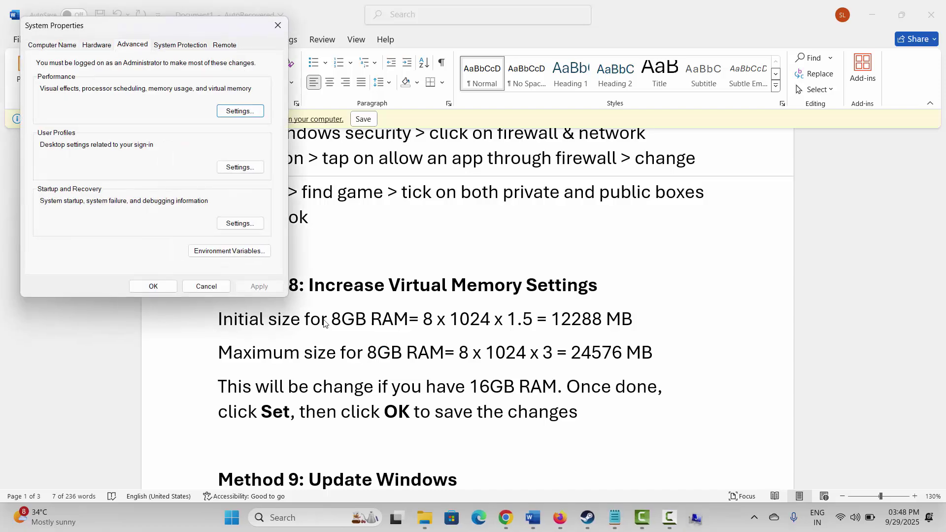
Set a custom paging file size of 12288 MB initial and 24576 MB maximum
{"action": "left_click", "coordinate": [236, 110]}
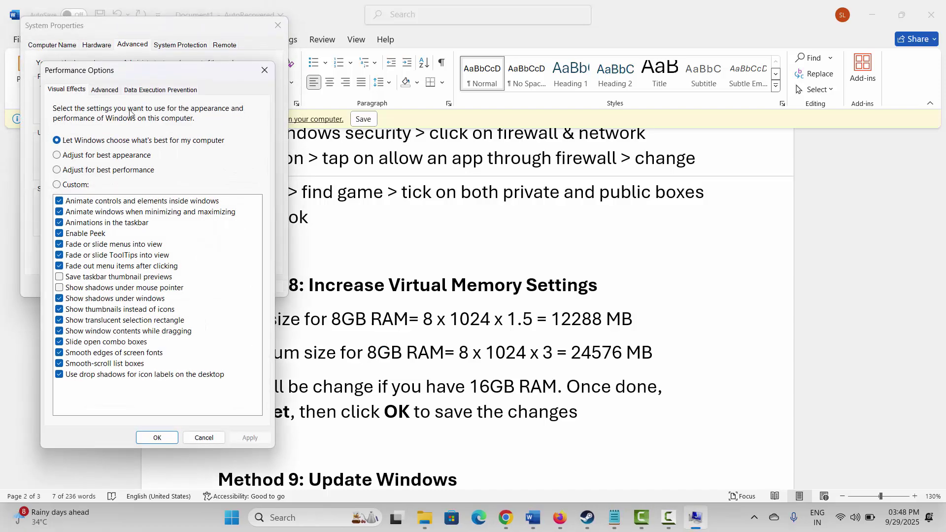
{"action": "left_click", "coordinate": [105, 90]}
{"action": "left_click", "coordinate": [227, 258]}
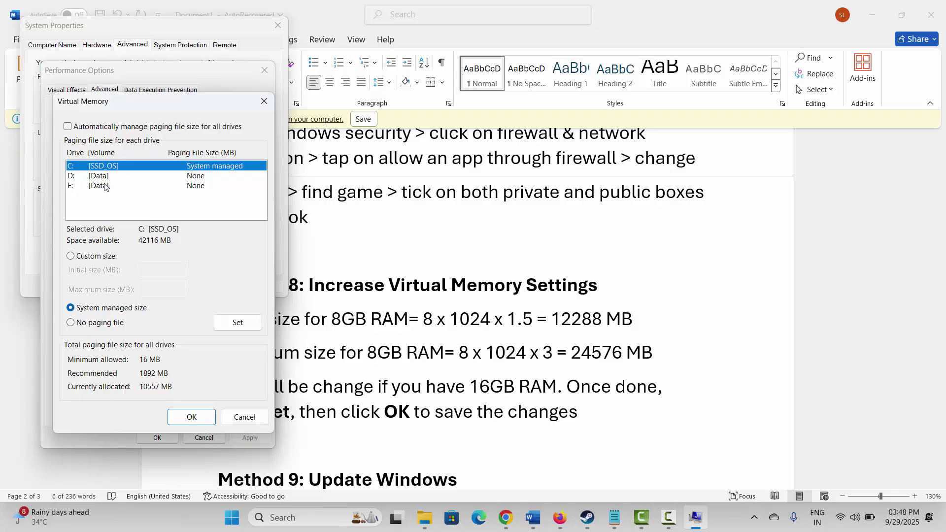
{"action": "left_click", "coordinate": [73, 258]}
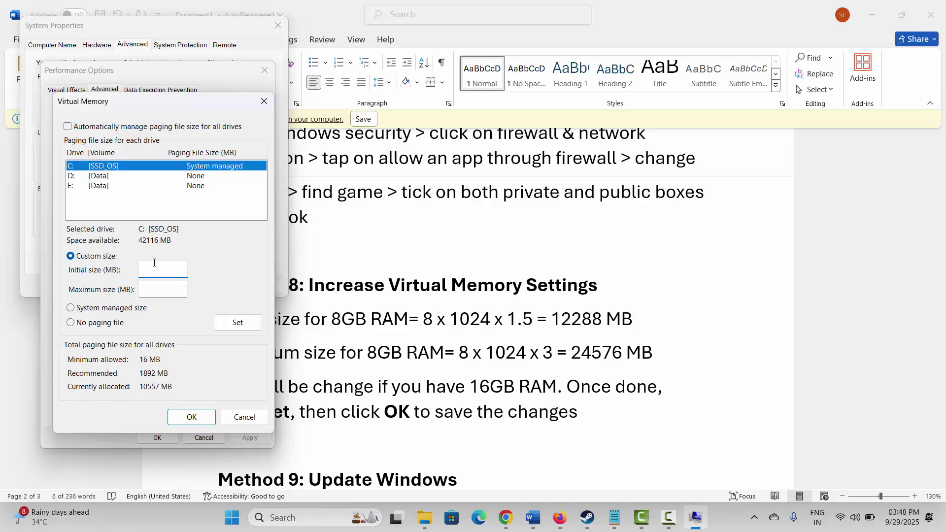
{"action": "type", "text": "12288"}
{"action": "left_click", "coordinate": [153, 289]}
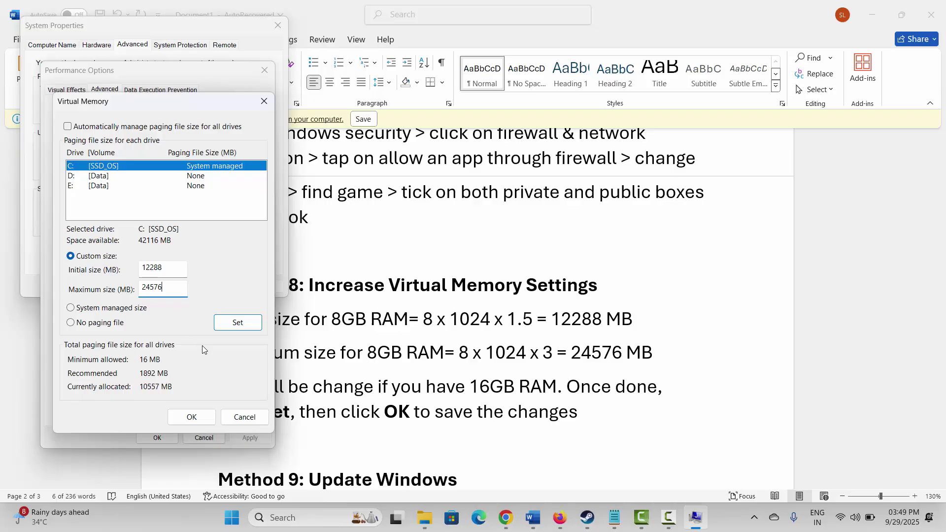
{"action": "left_click", "coordinate": [264, 103]}
Close Performance Options and System Properties, then select the guide's Method 9 heading
{"action": "left_click", "coordinate": [264, 71]}
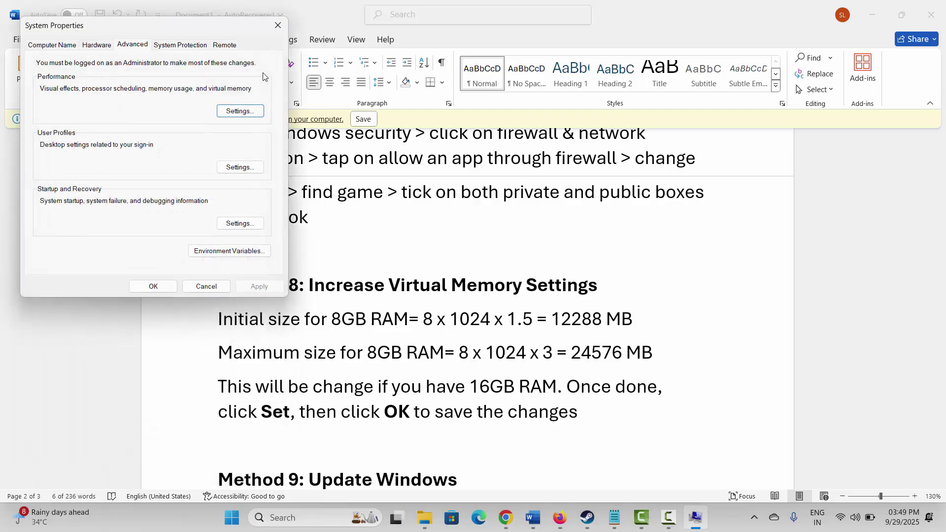
{"action": "left_click", "coordinate": [277, 26]}
{"action": "scroll", "coordinate": [316, 297], "scroll_direction": "down", "scroll_amount": 4}
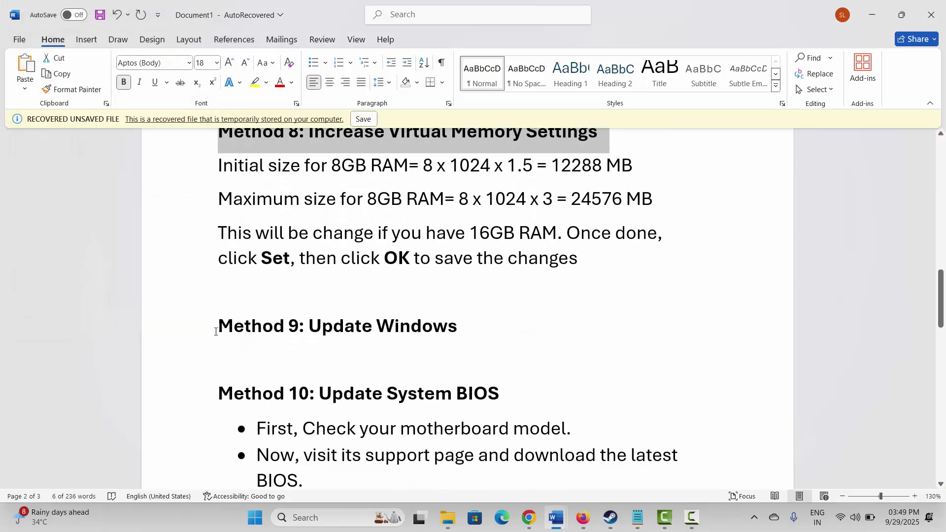
{"action": "triple_click", "coordinate": [215, 331]}
Check for updates in Windows Update settings, then close Settings
{"action": "left_click", "coordinate": [307, 517]}
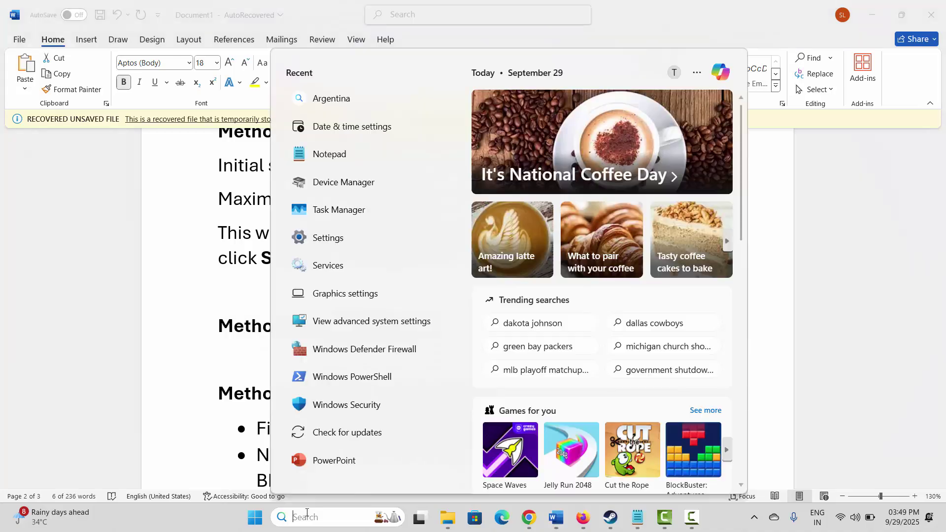
{"action": "left_click", "coordinate": [350, 434]}
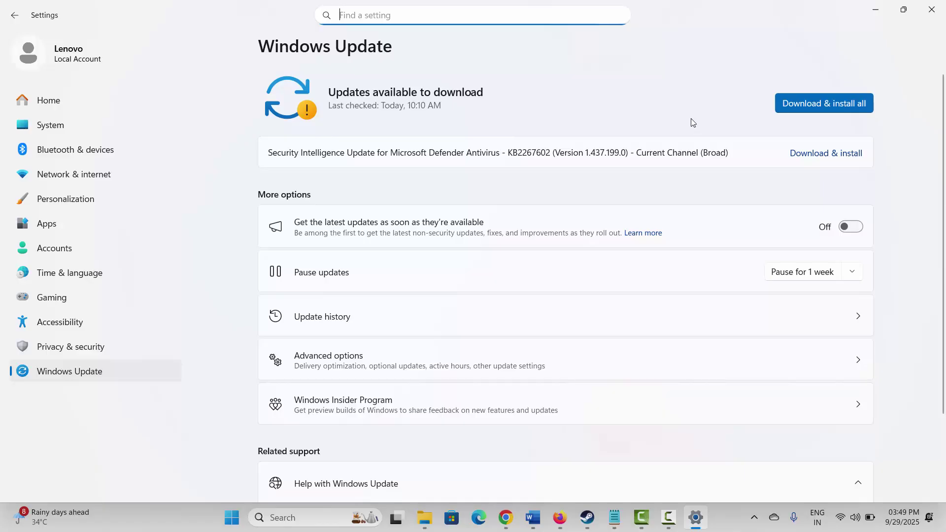
{"action": "left_click", "coordinate": [926, 16]}
{"action": "scroll", "coordinate": [291, 296], "scroll_direction": "down", "scroll_amount": 5}
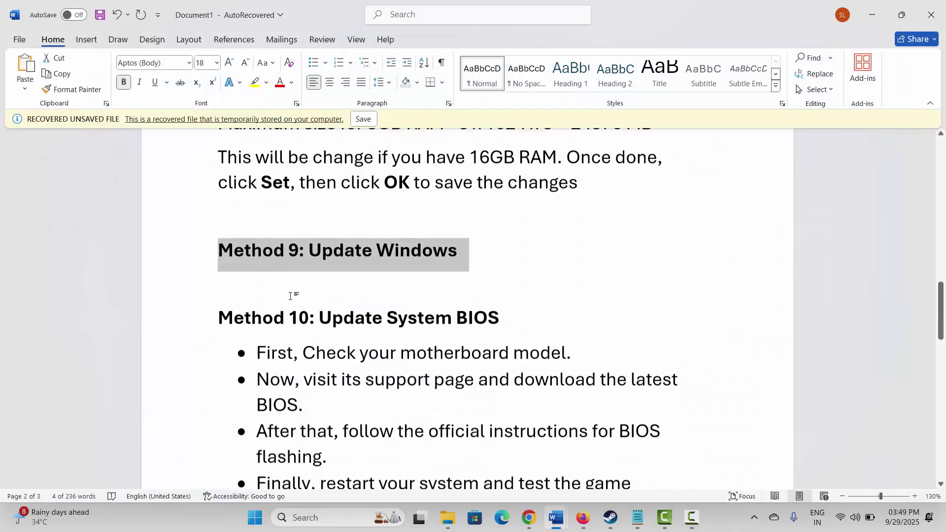
{"action": "left_click", "coordinate": [182, 248]}
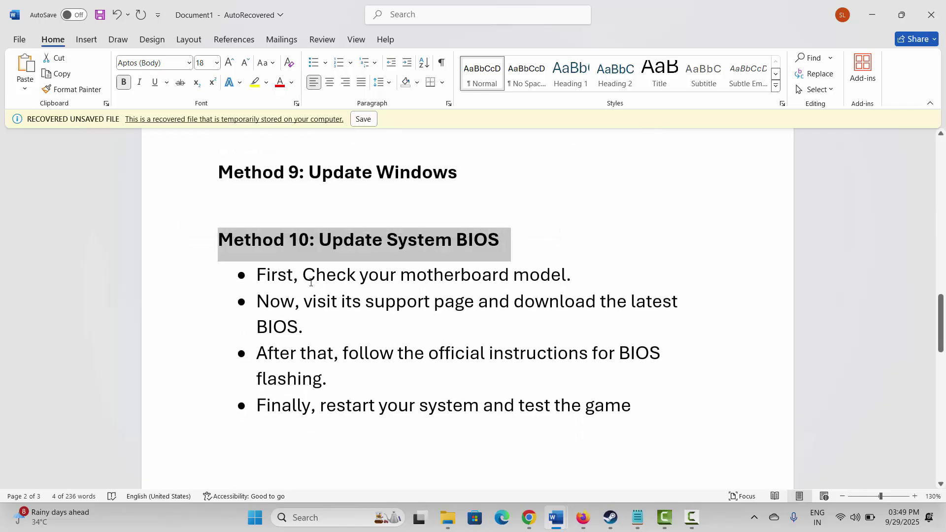
{"action": "left_click_drag", "start_coordinate": [310, 282], "coordinate": [476, 279]}
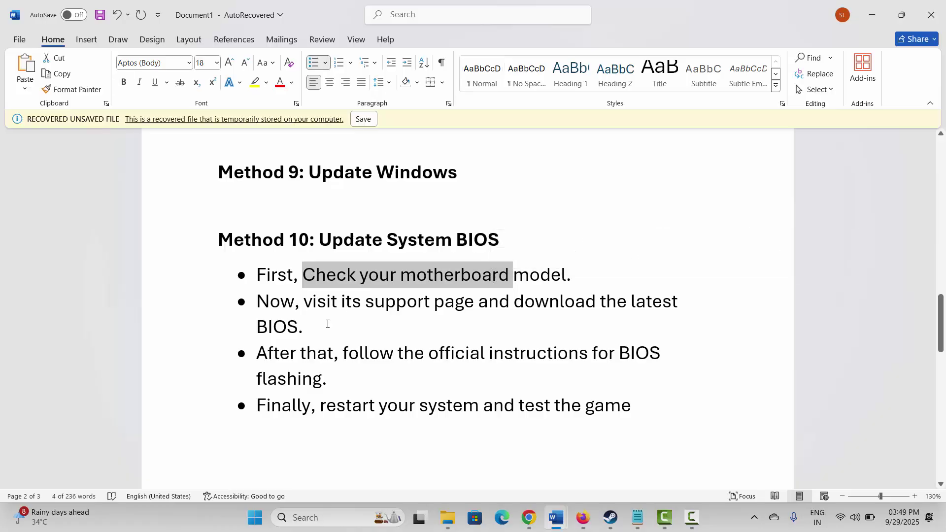
{"action": "left_click_drag", "start_coordinate": [330, 308], "coordinate": [431, 302]}
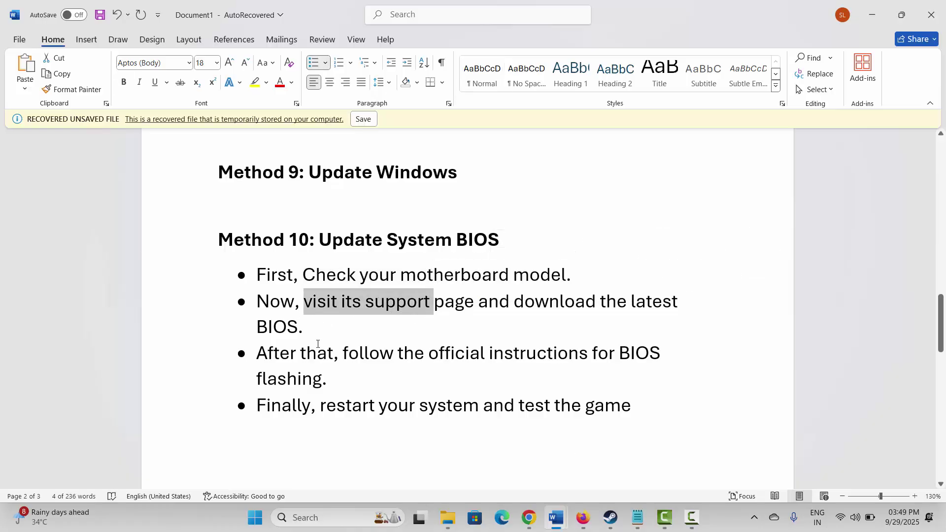
{"action": "scroll", "coordinate": [317, 342], "scroll_direction": "down", "scroll_amount": 1}
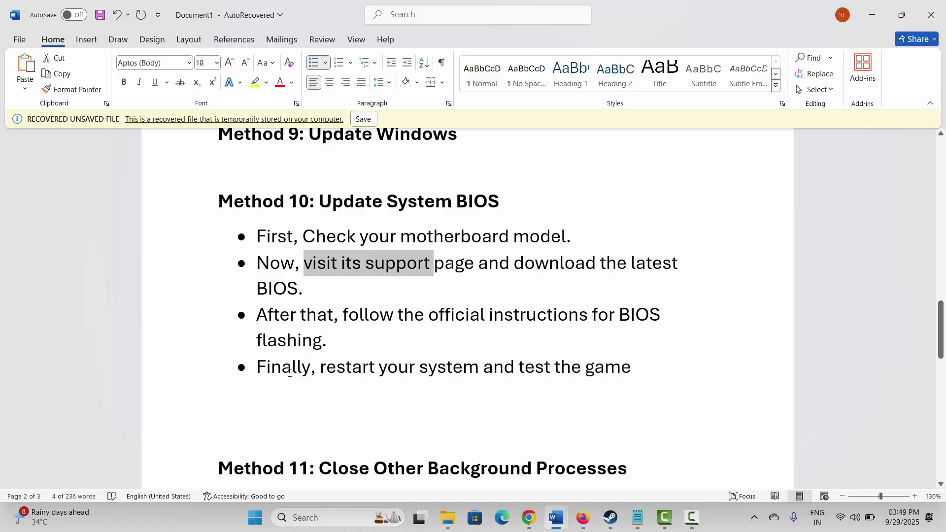
{"action": "left_click_drag", "start_coordinate": [282, 373], "coordinate": [310, 373]}
{"action": "scroll", "coordinate": [403, 375], "scroll_direction": "down", "scroll_amount": 1}
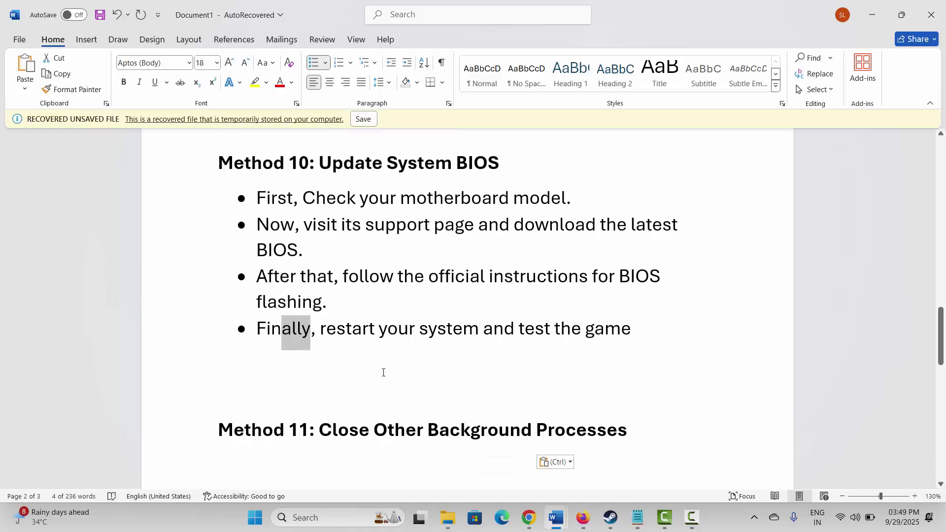
{"action": "scroll", "coordinate": [380, 371], "scroll_direction": "down", "scroll_amount": 2}
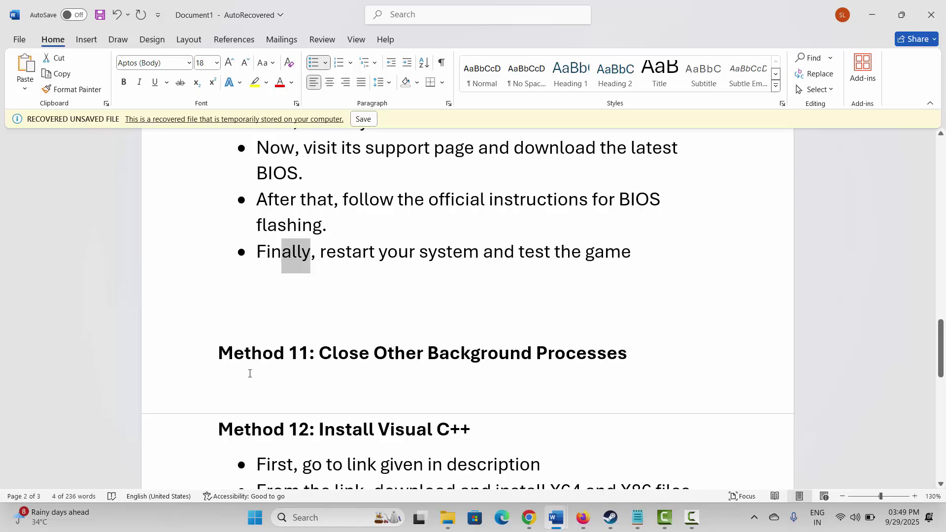
{"action": "scroll", "coordinate": [197, 350], "scroll_direction": "down", "scroll_amount": 1}
{"action": "left_click", "coordinate": [170, 329]}
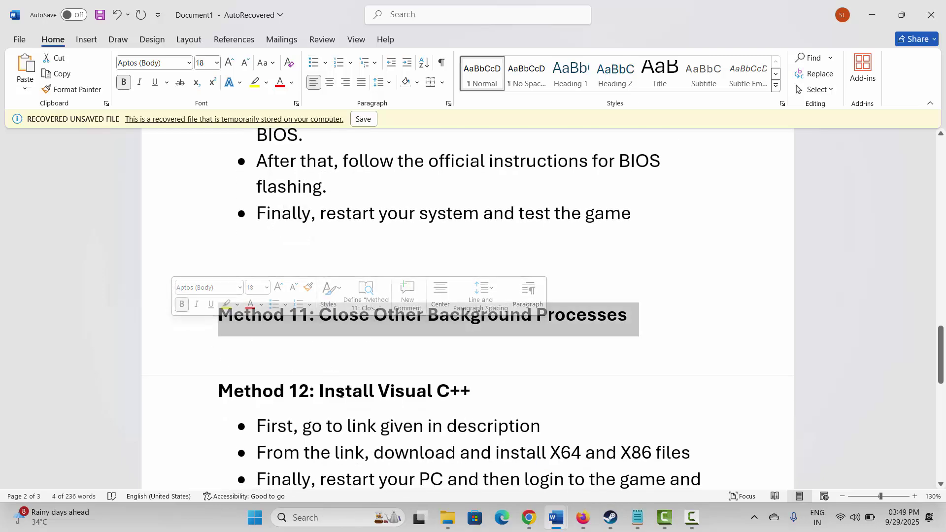
End the EA background process in Task Manager and close Task Manager
{"action": "left_click", "coordinate": [313, 518]}
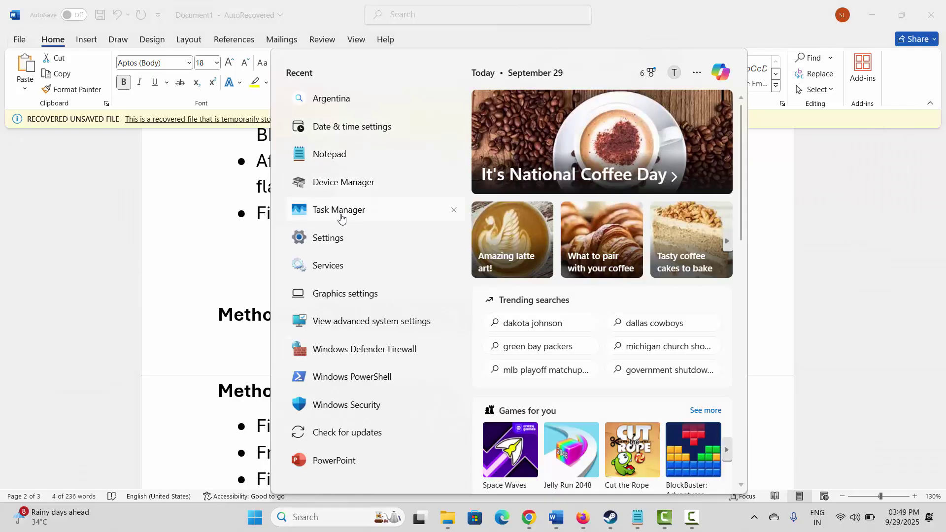
{"action": "left_click", "coordinate": [338, 210]}
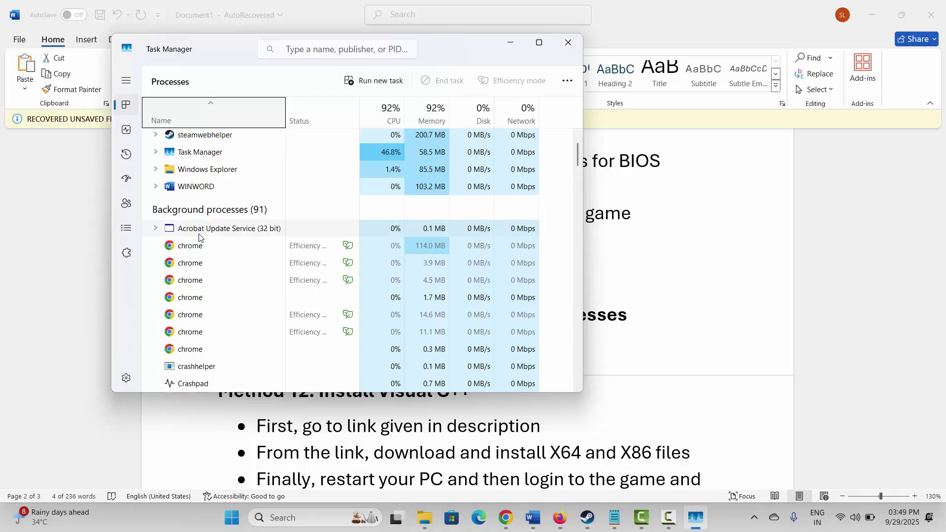
{"action": "scroll", "coordinate": [207, 241], "scroll_direction": "down", "scroll_amount": 2}
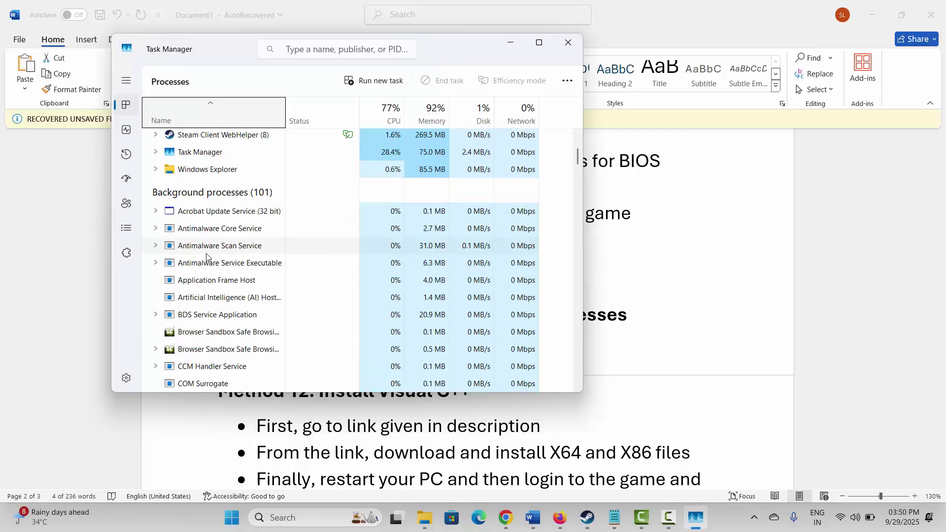
{"action": "scroll", "coordinate": [206, 254], "scroll_direction": "down", "scroll_amount": 5}
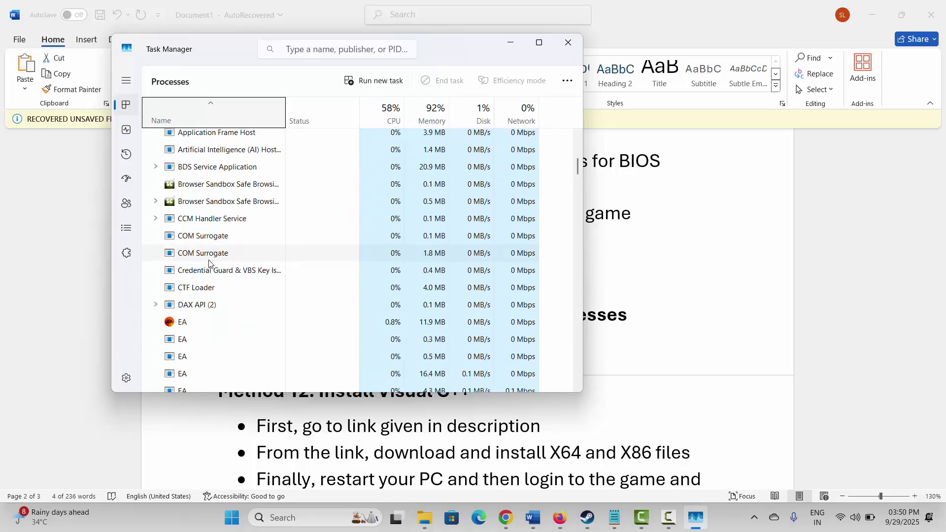
{"action": "left_click", "coordinate": [175, 265]}
{"action": "right_click", "coordinate": [175, 264]}
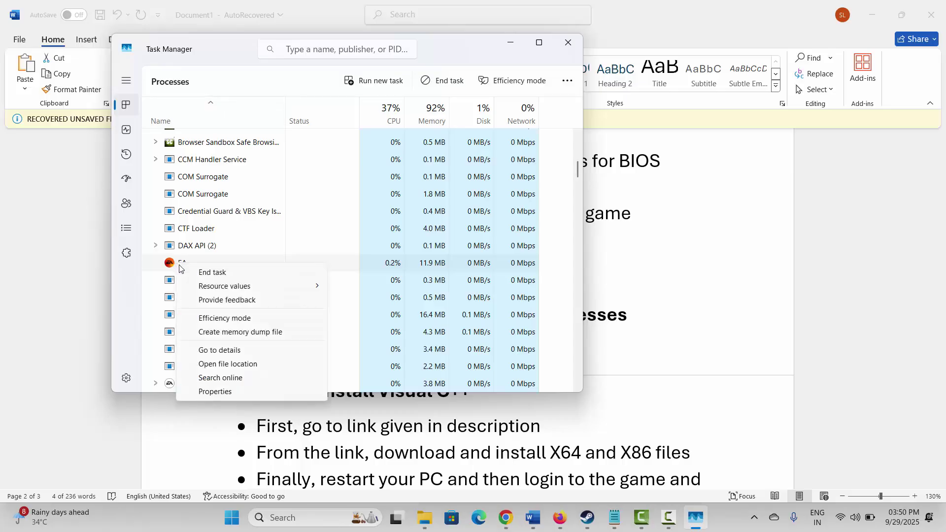
{"action": "left_click", "coordinate": [197, 270]}
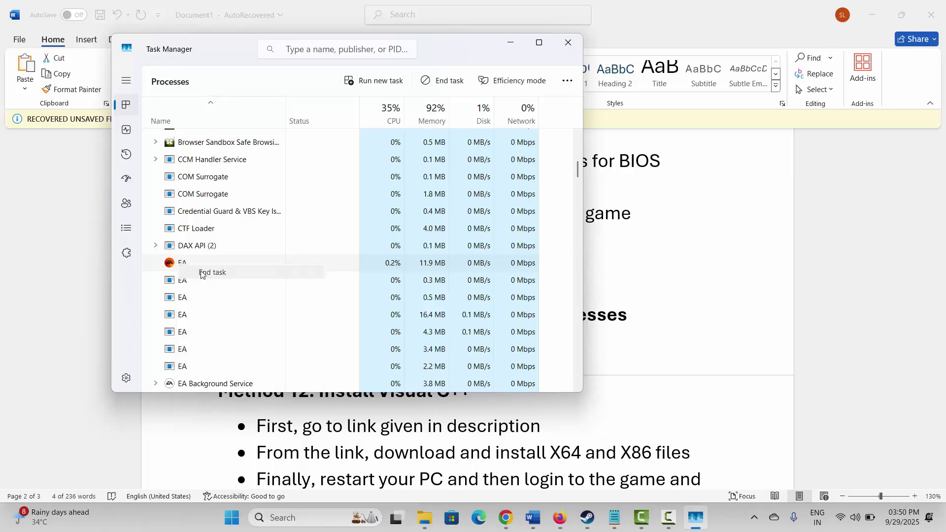
{"action": "left_click", "coordinate": [568, 43]}
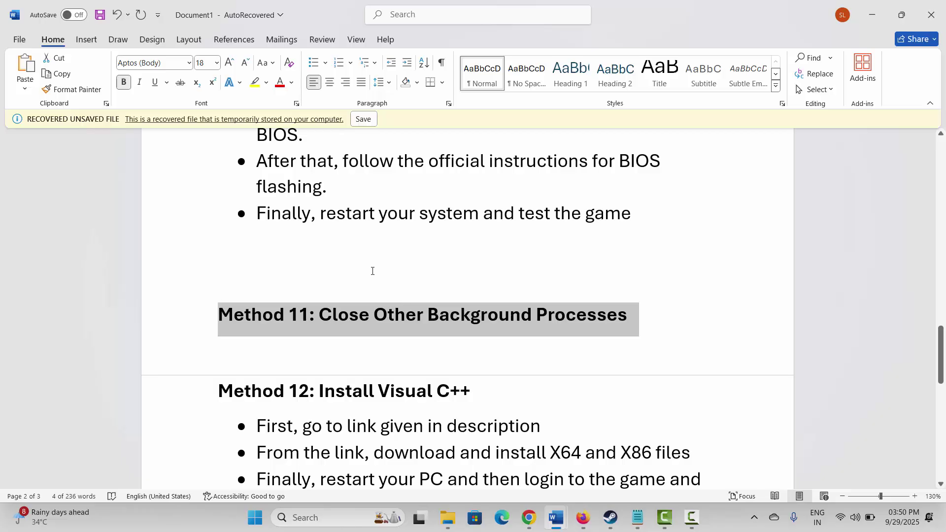
{"action": "scroll", "coordinate": [372, 277], "scroll_direction": "down", "scroll_amount": 3}
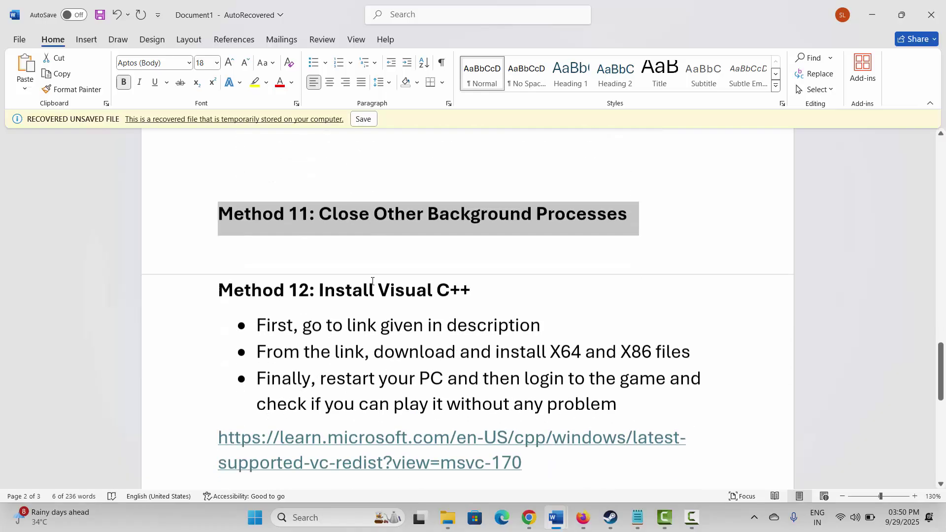
{"action": "left_click", "coordinate": [196, 286]}
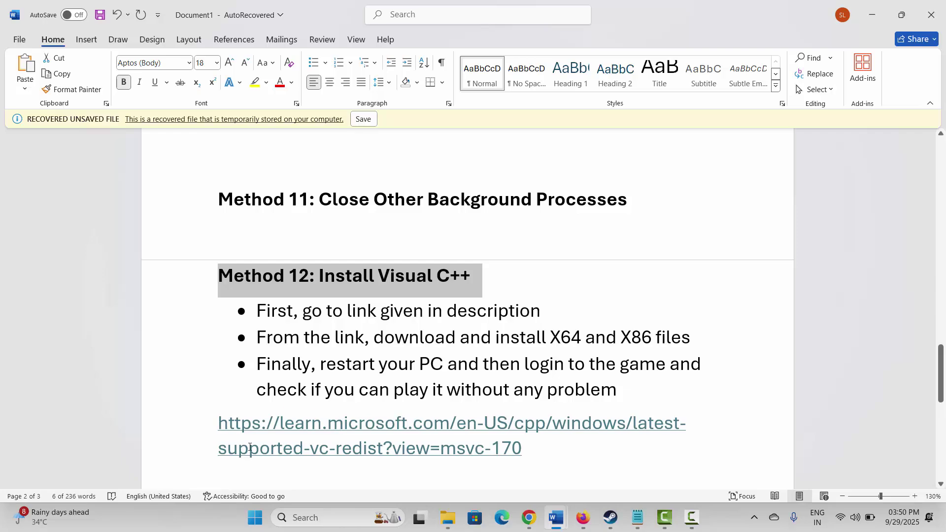
{"action": "left_click_drag", "start_coordinate": [219, 423], "coordinate": [532, 448]}
{"action": "right_click", "coordinate": [439, 437]}
{"action": "left_click", "coordinate": [463, 187]}
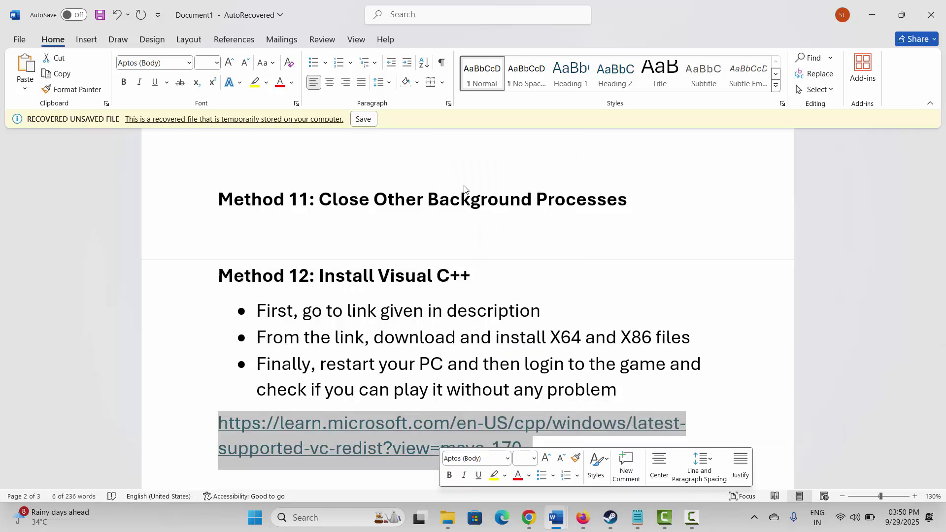
{"action": "left_click_drag", "start_coordinate": [390, 351], "coordinate": [619, 340]}
{"action": "left_click_drag", "start_coordinate": [342, 370], "coordinate": [474, 370]}
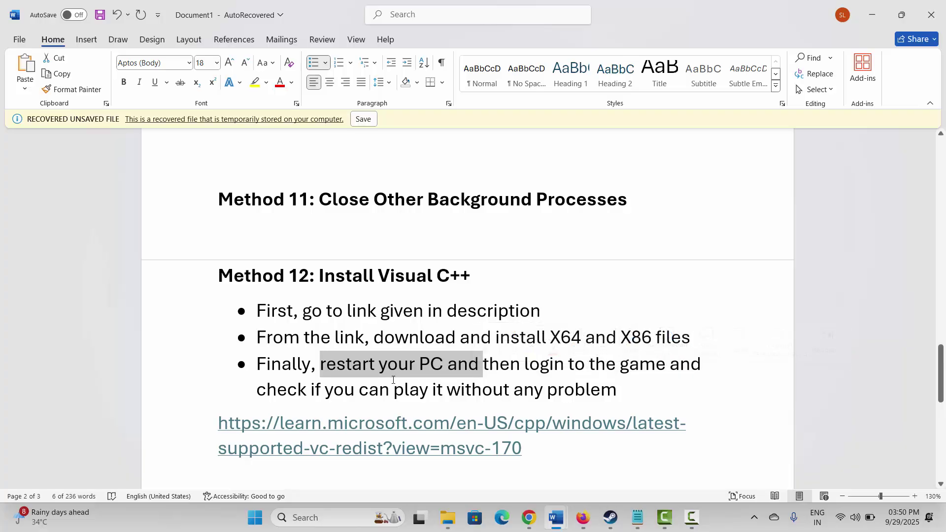
Open the Microsoft Learn Visual C++ Redistributable downloads page in Chrome and scroll to the table
{"action": "left_click", "coordinate": [336, 423], "text": "ctrl"}
{"action": "scroll", "coordinate": [378, 215], "scroll_direction": "down", "scroll_amount": 6}
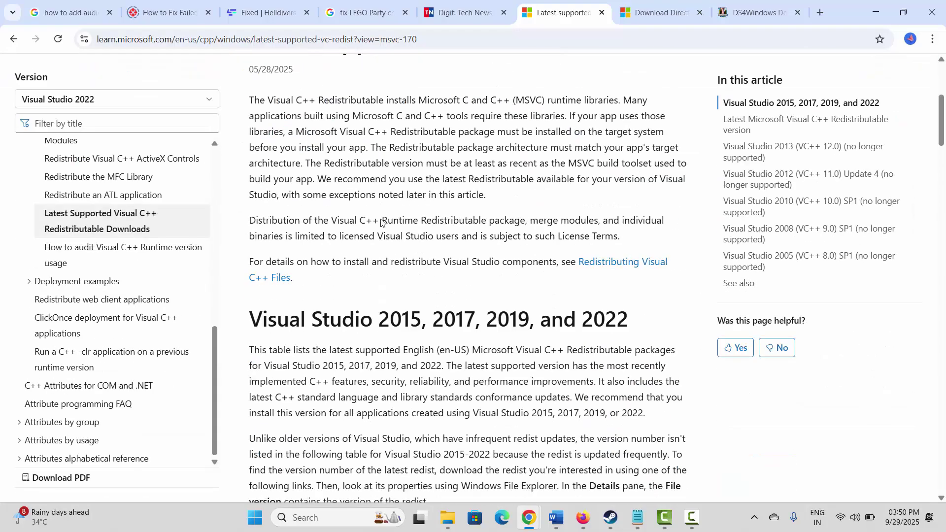
{"action": "scroll", "coordinate": [382, 225], "scroll_direction": "down", "scroll_amount": 4}
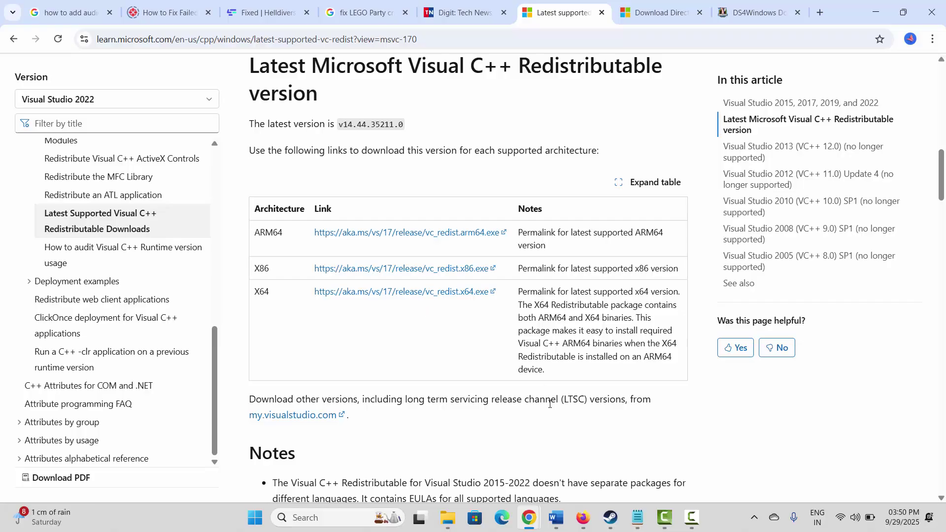
Return to the Word guide and select the Method 13 heading
{"action": "left_click", "coordinate": [546, 451]}
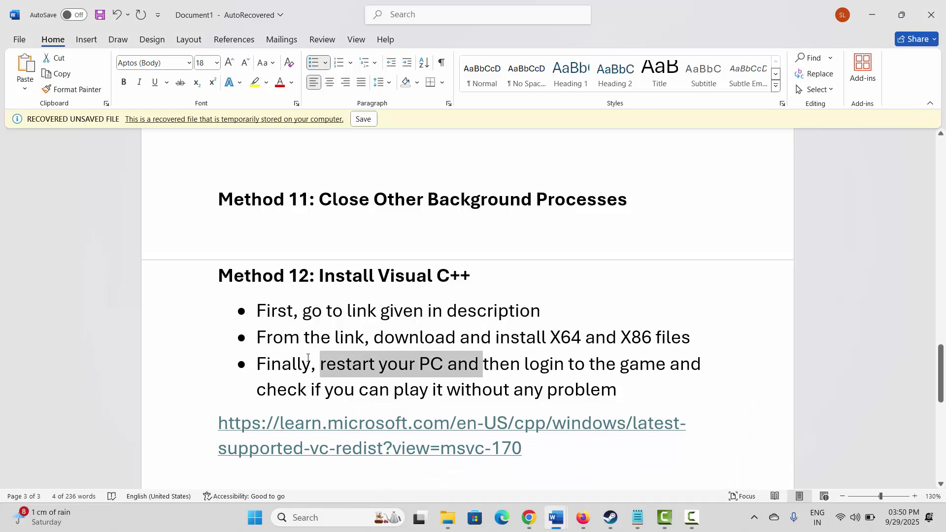
{"action": "scroll", "coordinate": [308, 358], "scroll_direction": "down", "scroll_amount": 5}
{"action": "left_click", "coordinate": [182, 377]}
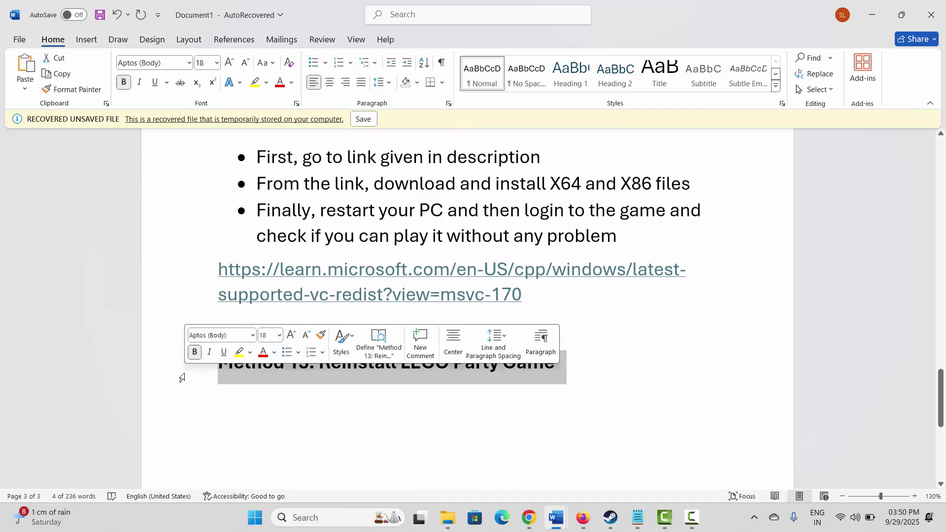
{"action": "left_click", "coordinate": [611, 518]}
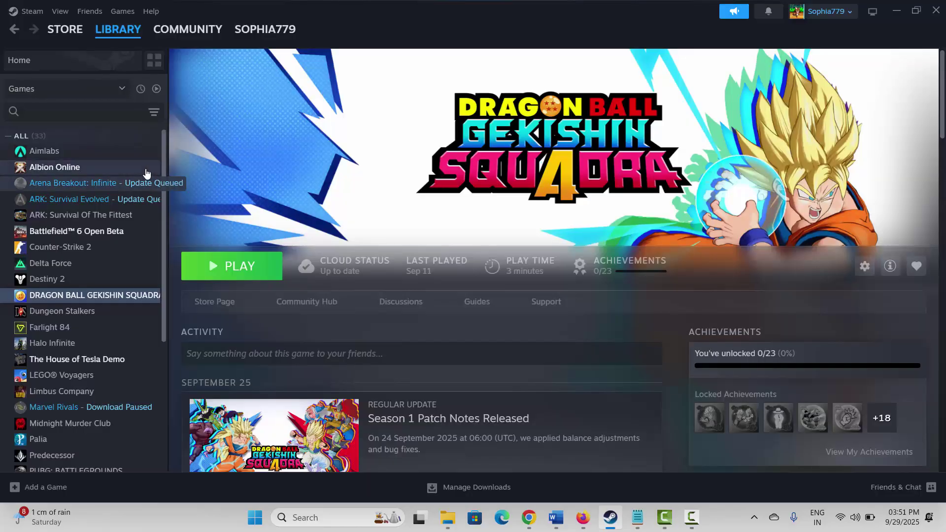
{"action": "right_click", "coordinate": [64, 300]}
{"action": "mouse_move", "coordinate": [99, 375]}
{"action": "left_click", "coordinate": [162, 353]}
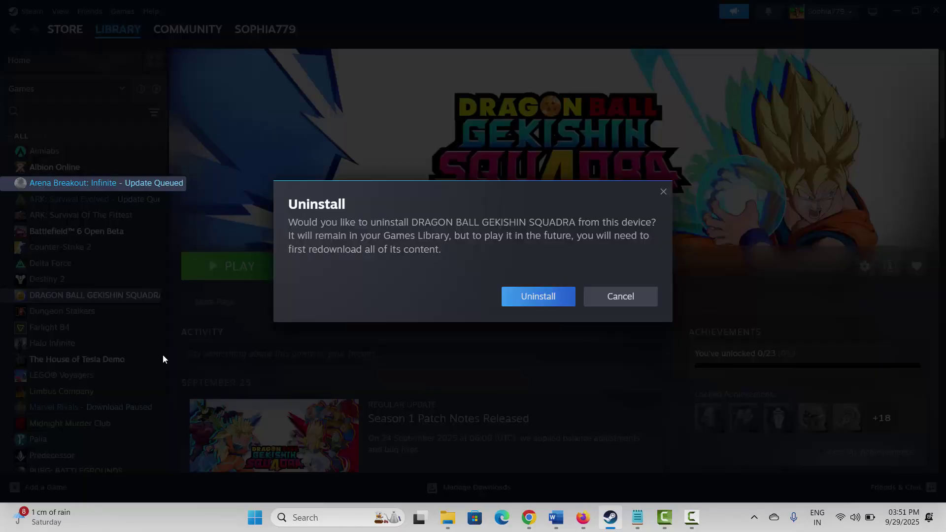
{"action": "left_click", "coordinate": [639, 308]}
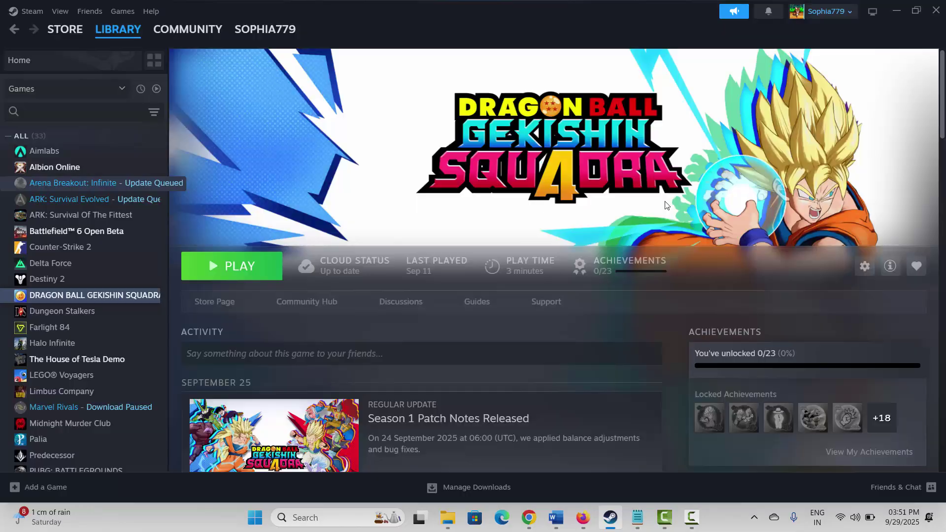
{"action": "left_click", "coordinate": [610, 518]}
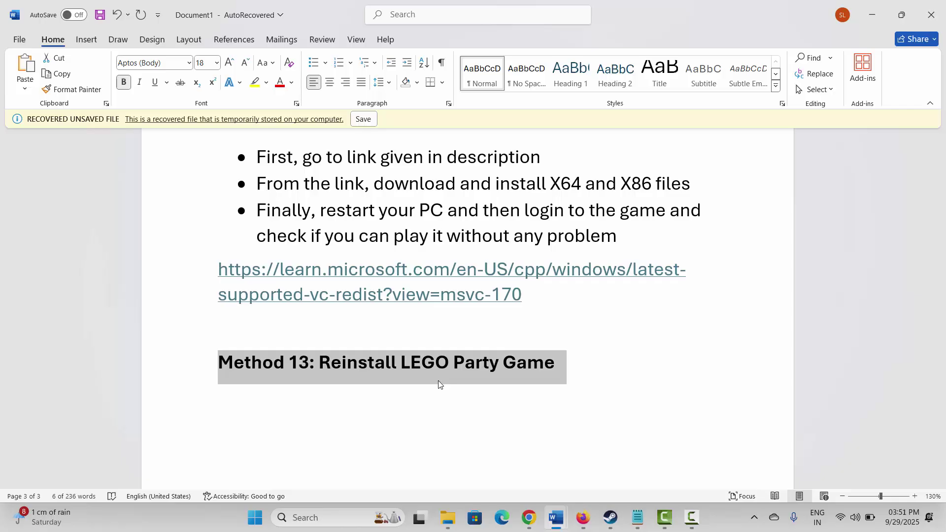
{"action": "scroll", "coordinate": [439, 384], "scroll_direction": "up", "scroll_amount": 2}
{"action": "left_click", "coordinate": [411, 318]}
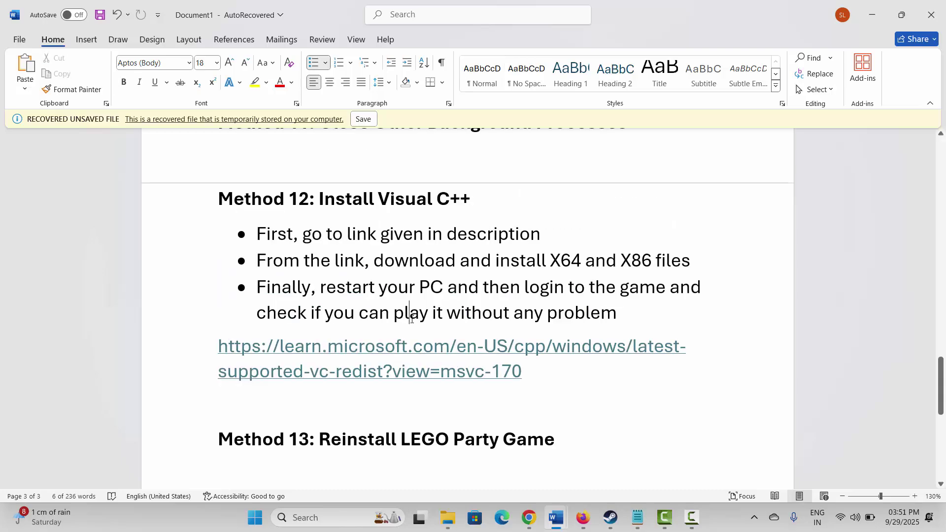